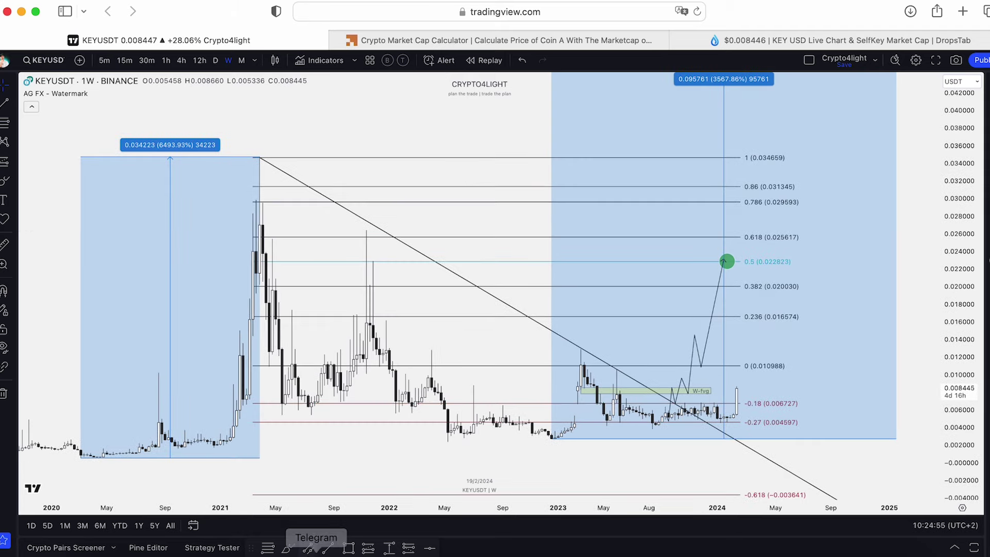
- Switch to Telegram and view the chart image of the 15 September 2023 post on the middle term idea for Key (SelfKey)
left_click(319, 556)
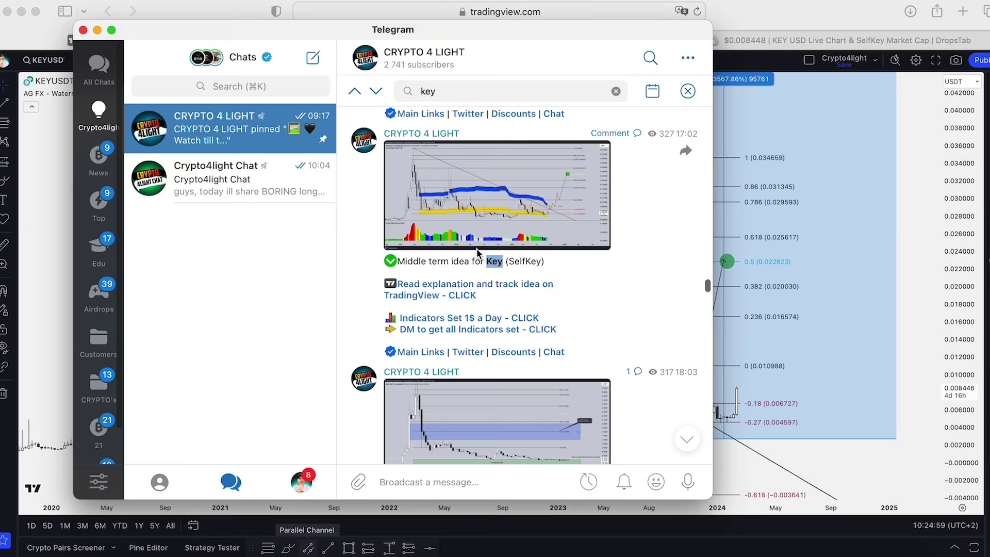
scroll(508, 256, "down", 1)
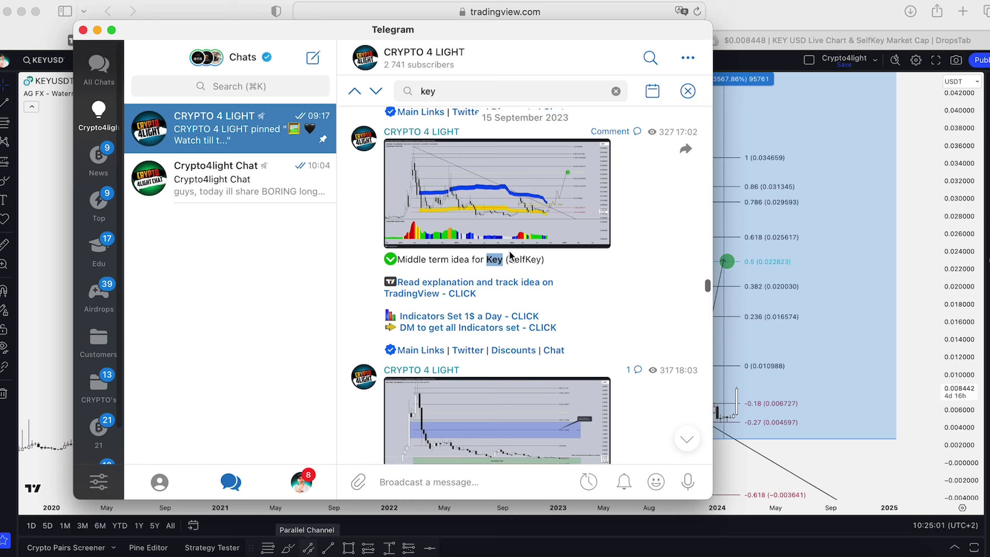
scroll(525, 257, "down", 1)
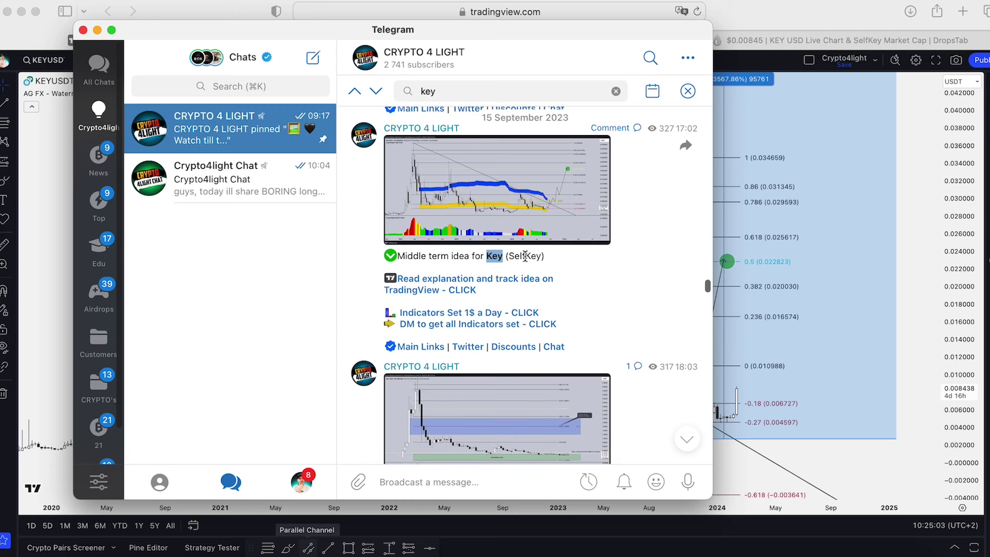
scroll(542, 222, "up", 1)
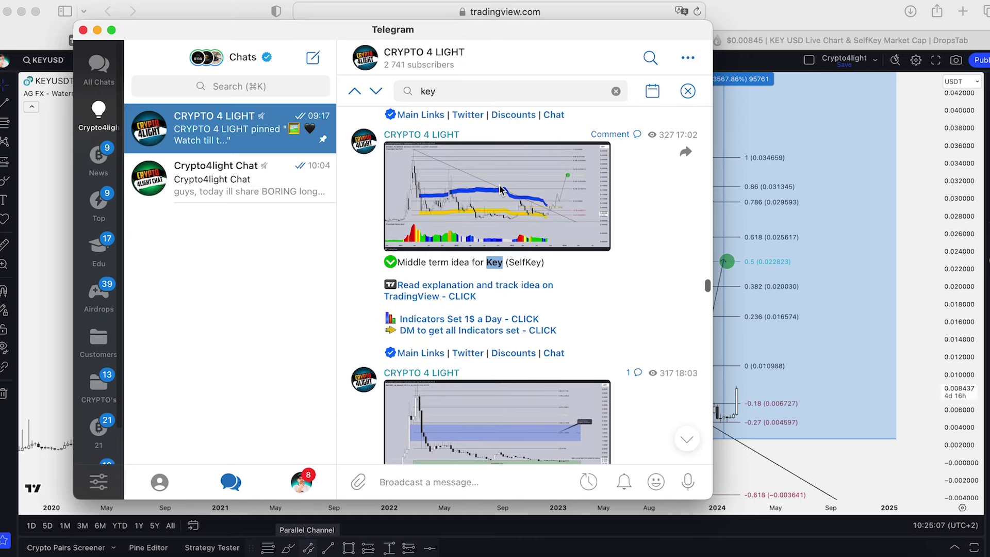
scroll(487, 221, "down", 2)
left_click(513, 176)
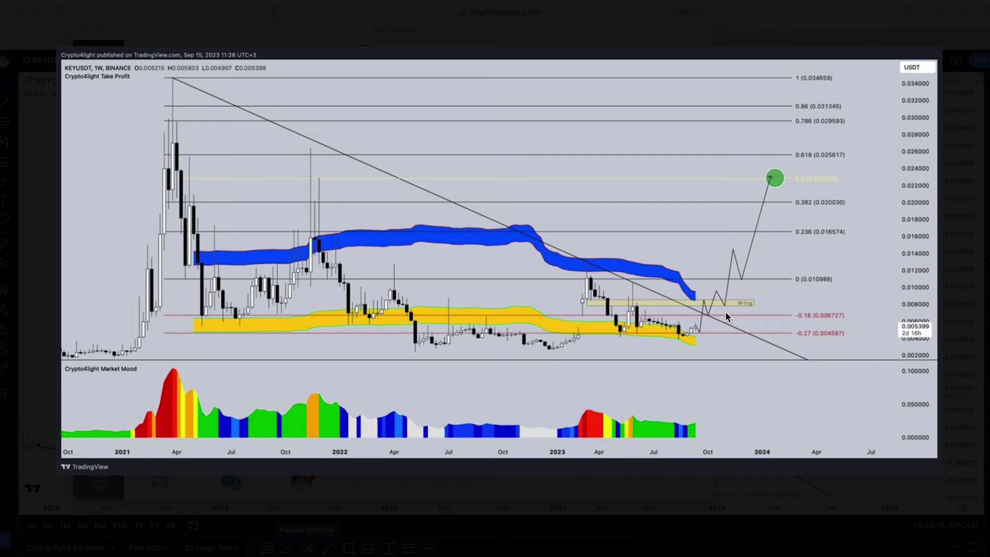
left_click(677, 268)
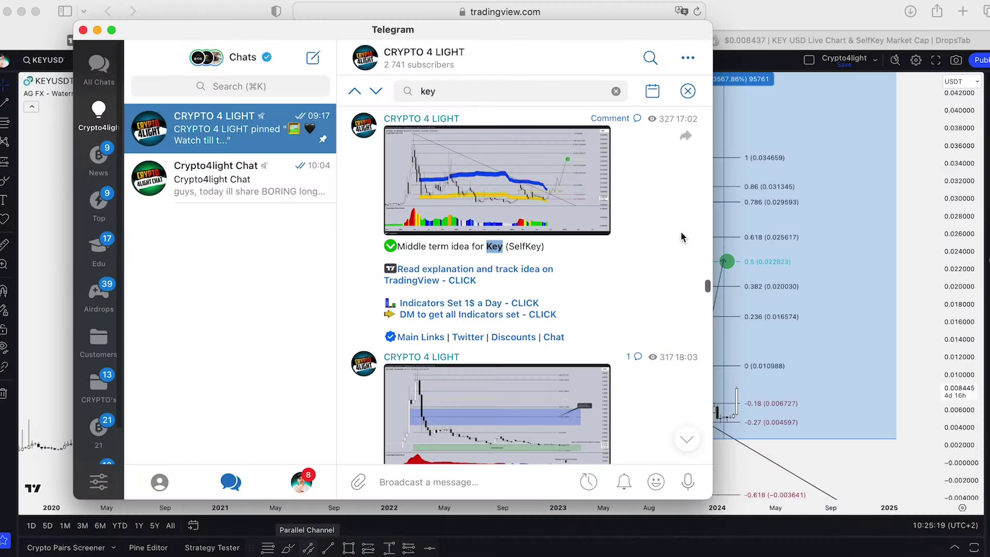
- Search the channel for "selfkey" and look at the 23 May 2023 "Plan for Bull Run" post
left_click(419, 90)
type("sel")
left_click(518, 158)
scroll(537, 173, "up", 1)
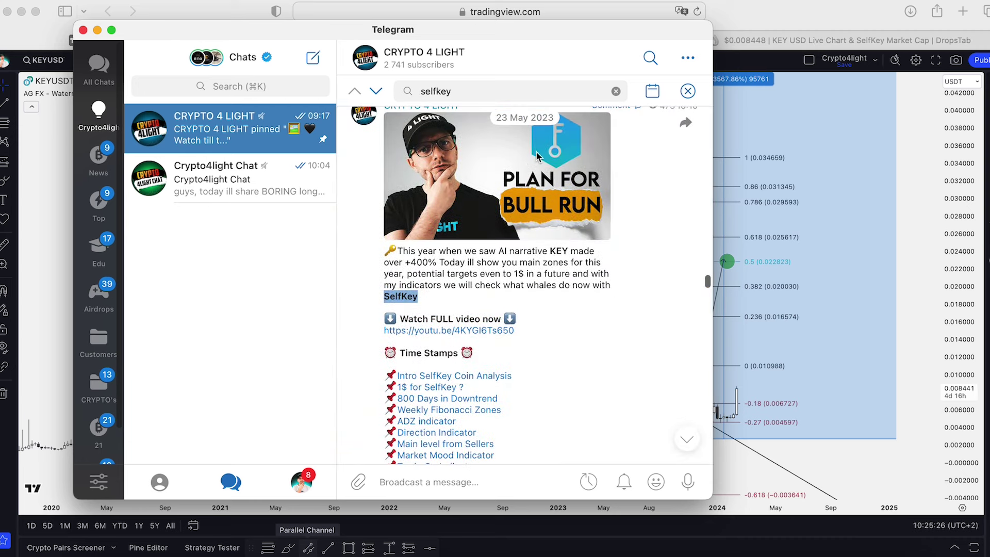
- Return to the KEYUSDT weekly chart and examine the 2023–2024 price action against the Fibonacci levels and the descending trend line
left_click(903, 209)
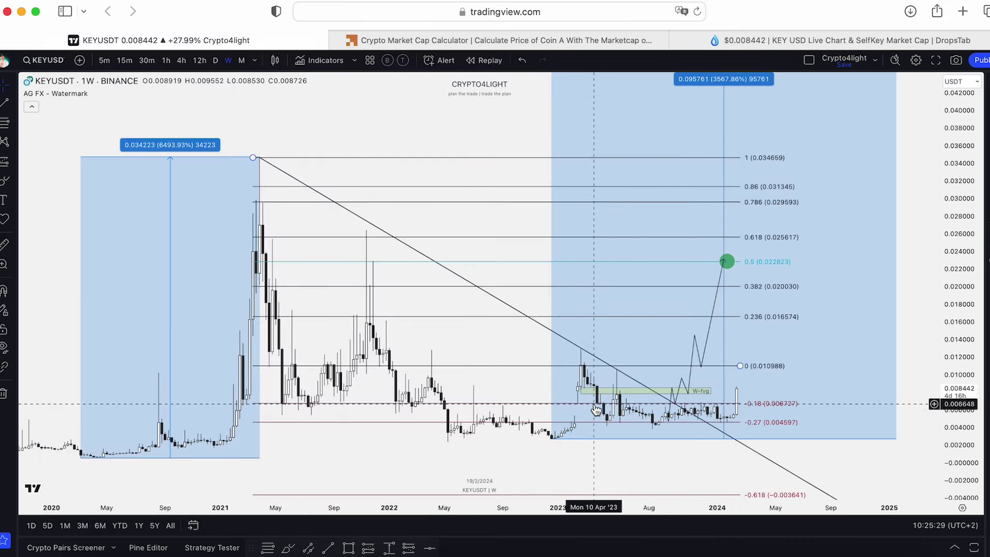
left_click_drag(920, 333, 900, 258)
scroll(548, 369, "up", 2)
scroll(578, 370, "up", 3)
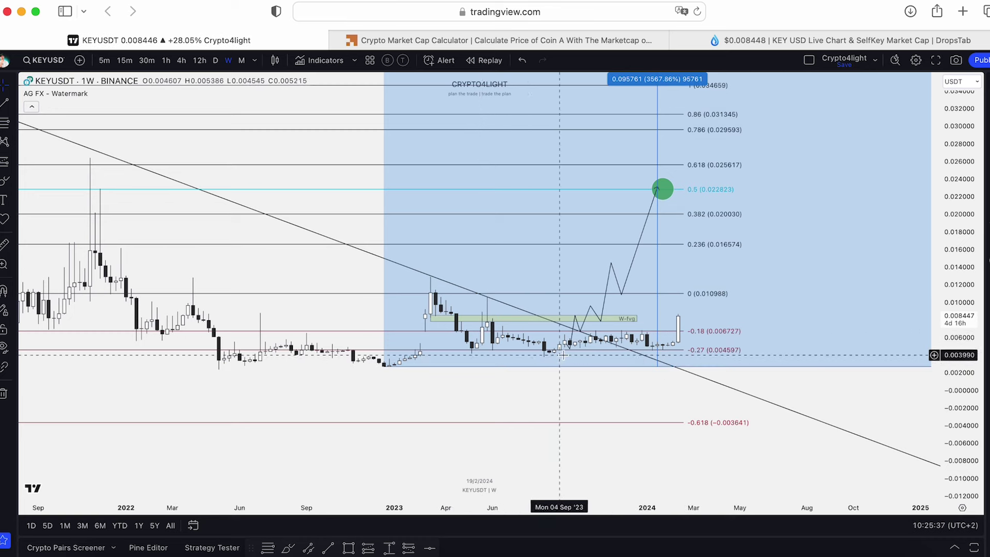
left_click_drag(947, 400, 928, 274)
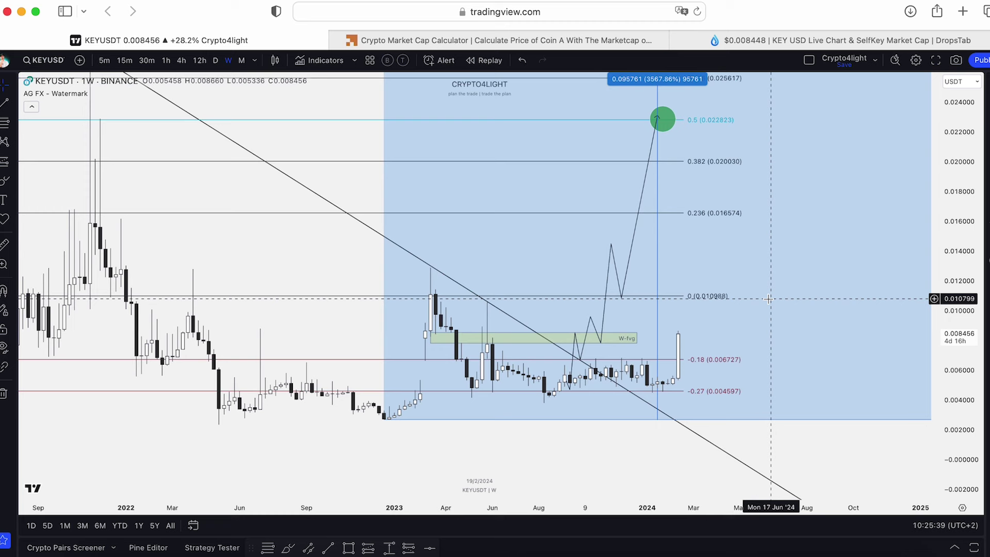
- In Telegram, end the channel search and look at the pinned post with the educational video about Fibonacci settings
left_click(316, 553)
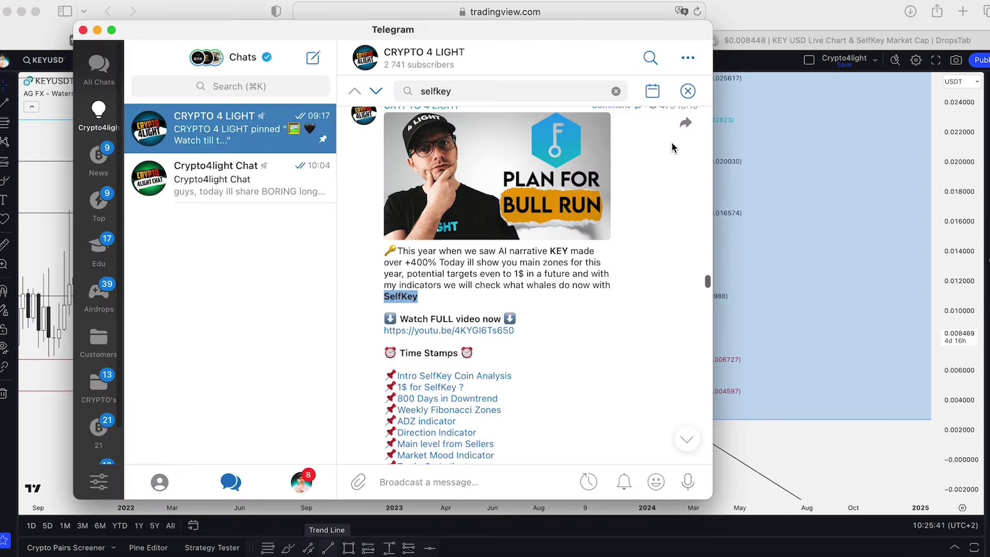
left_click(688, 91)
left_click(687, 439)
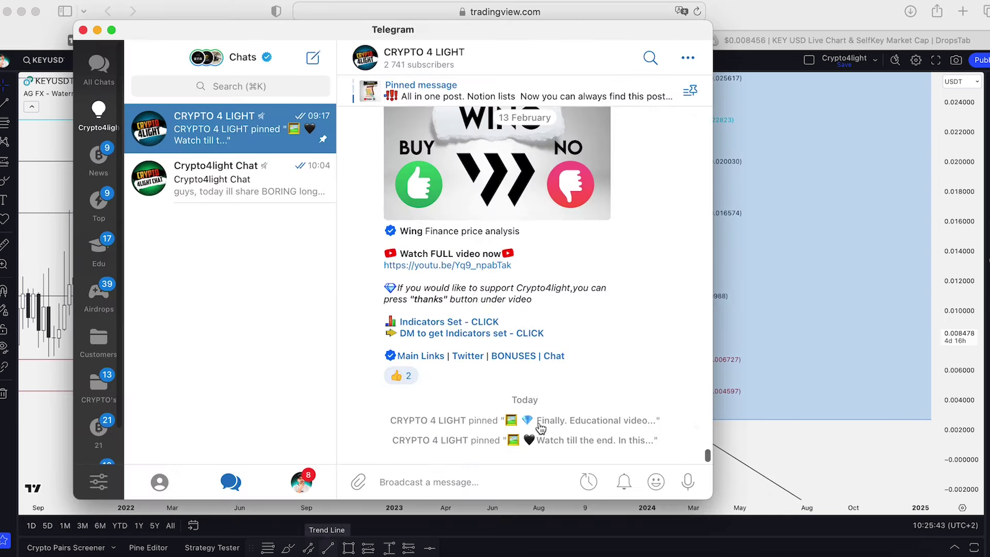
left_click(571, 427)
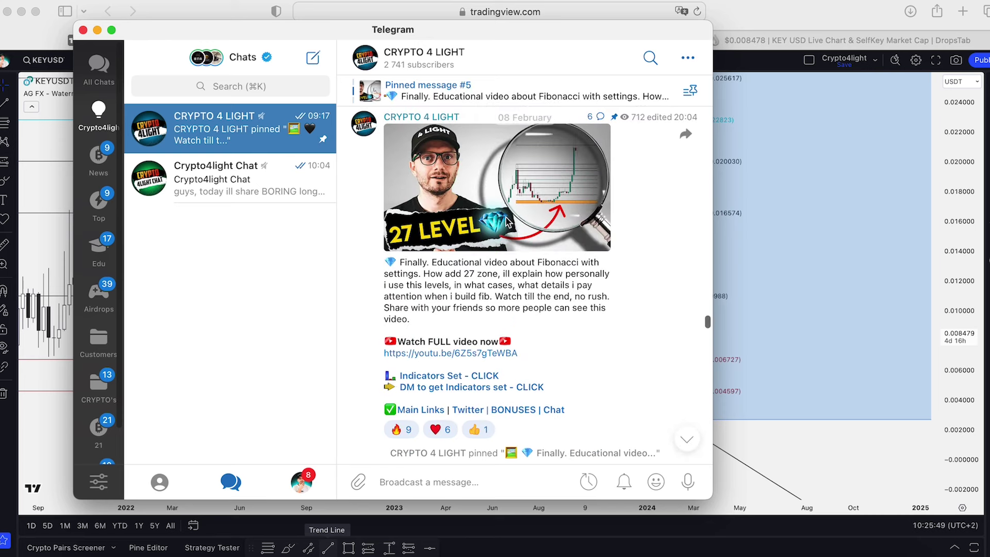
- On the KEYUSDT chart, delete the projected zigzag price path and the green W-fvg zone
left_click(877, 203)
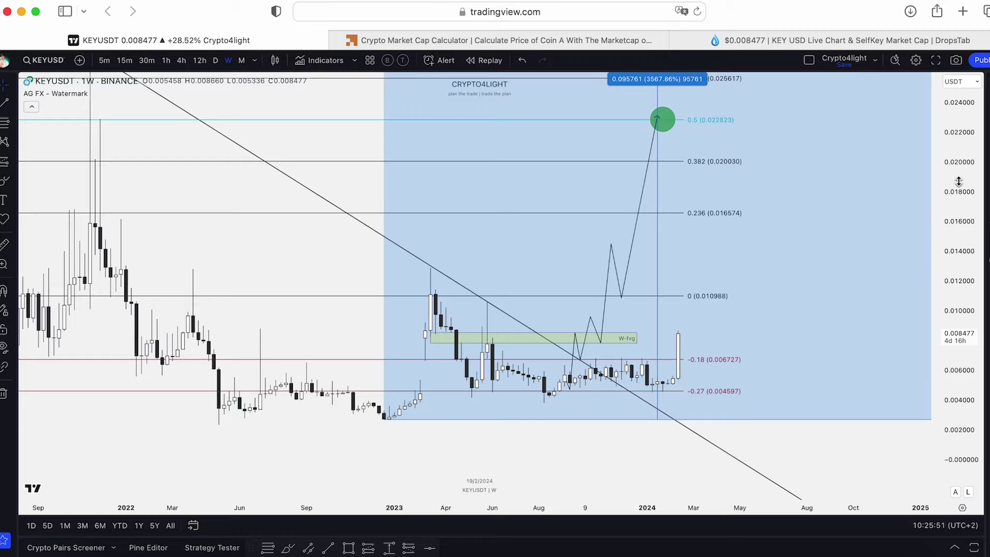
left_click_drag(957, 181, 957, 268)
scroll(873, 218, "down", 3)
left_click_drag(867, 211, 845, 261)
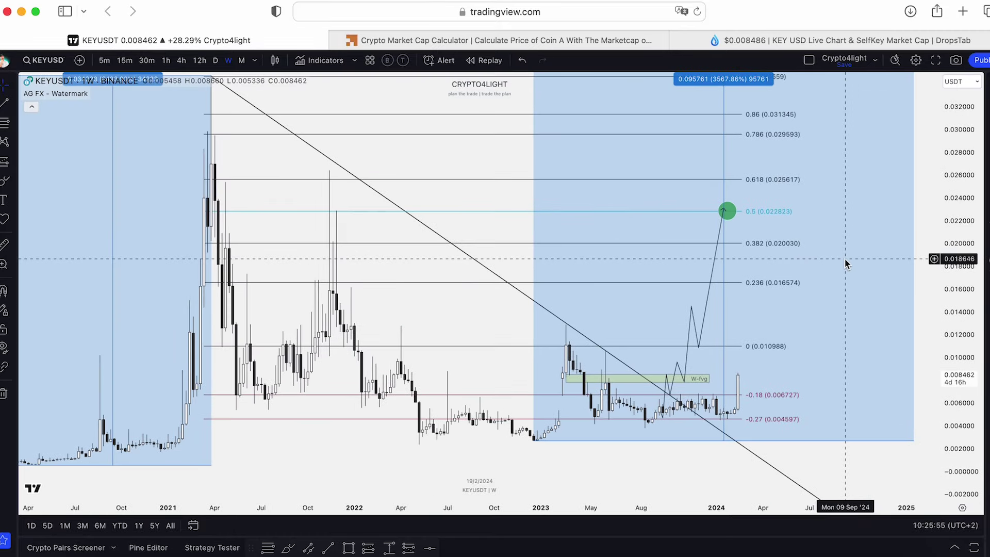
scroll(845, 263, "up", 2)
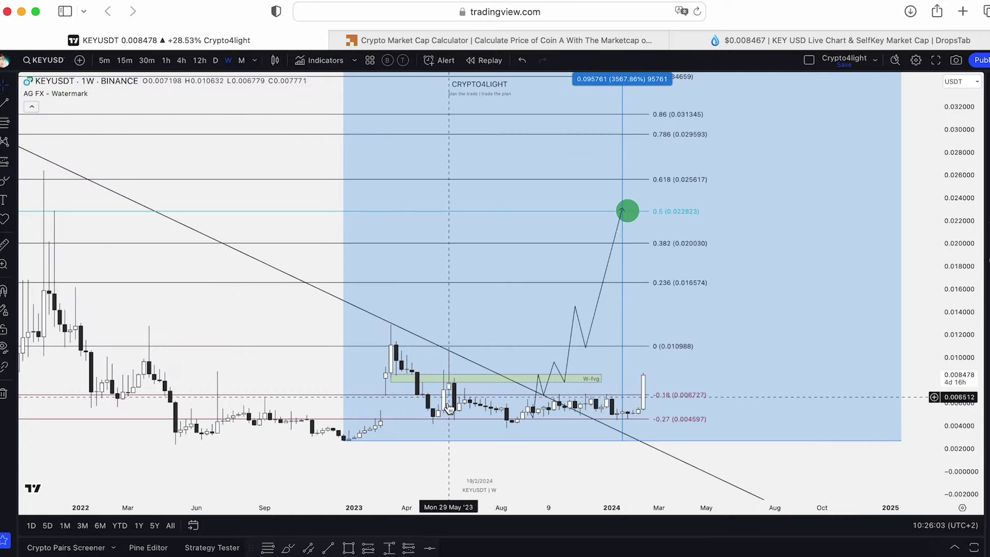
left_click_drag(954, 394, 954, 338)
left_click_drag(888, 348, 886, 267)
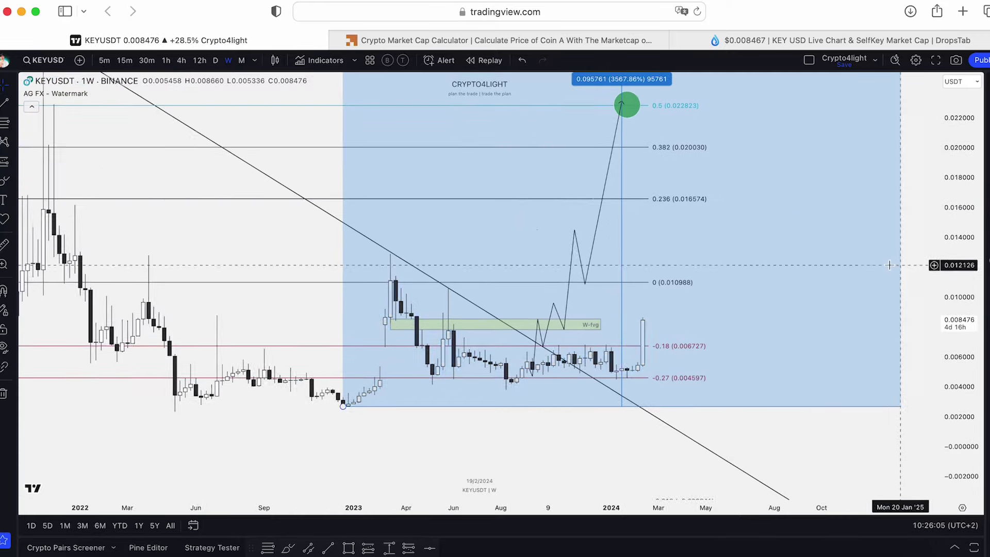
scroll(886, 265, "up", 2)
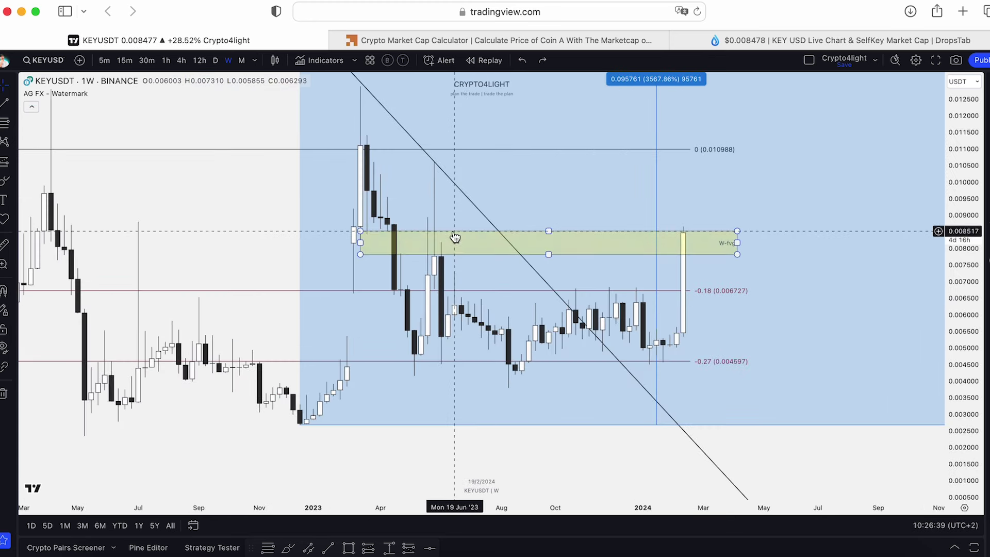
key("Delete")
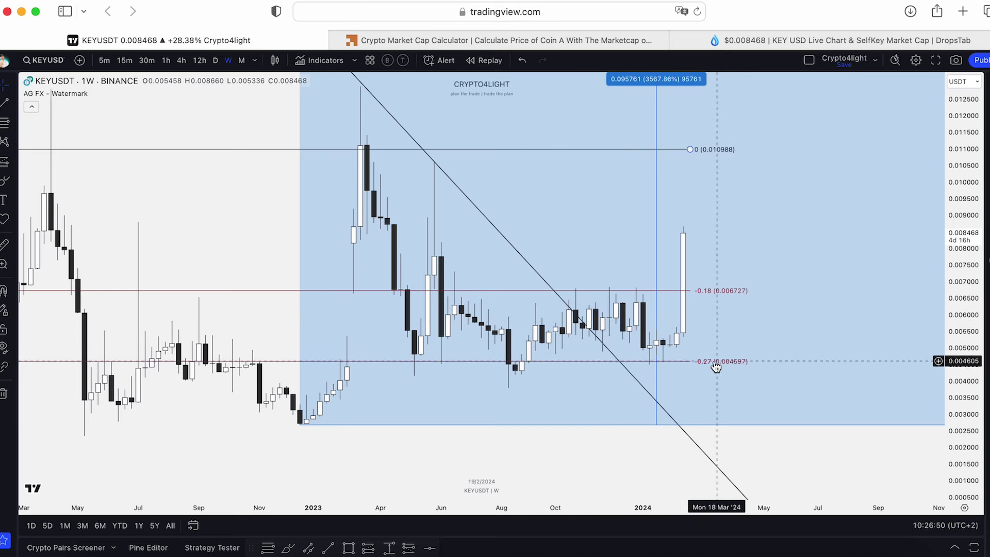
- Measure the price rise from the -0.27 Fibonacci level to the high of the latest weekly candle
left_click_drag(952, 398, 952, 213)
left_click_drag(817, 313, 763, 203)
scroll(763, 203, "up", 2)
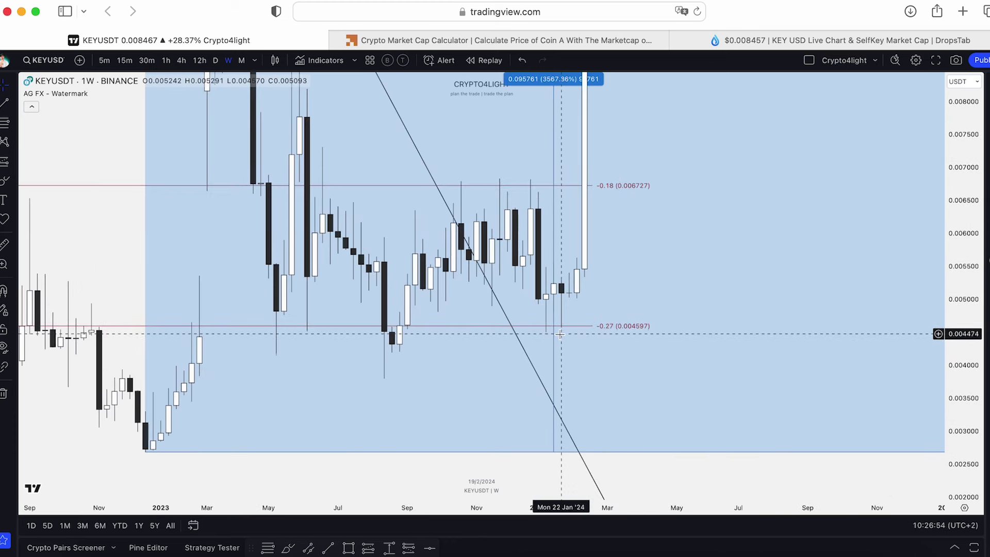
scroll(647, 343, "down", 4)
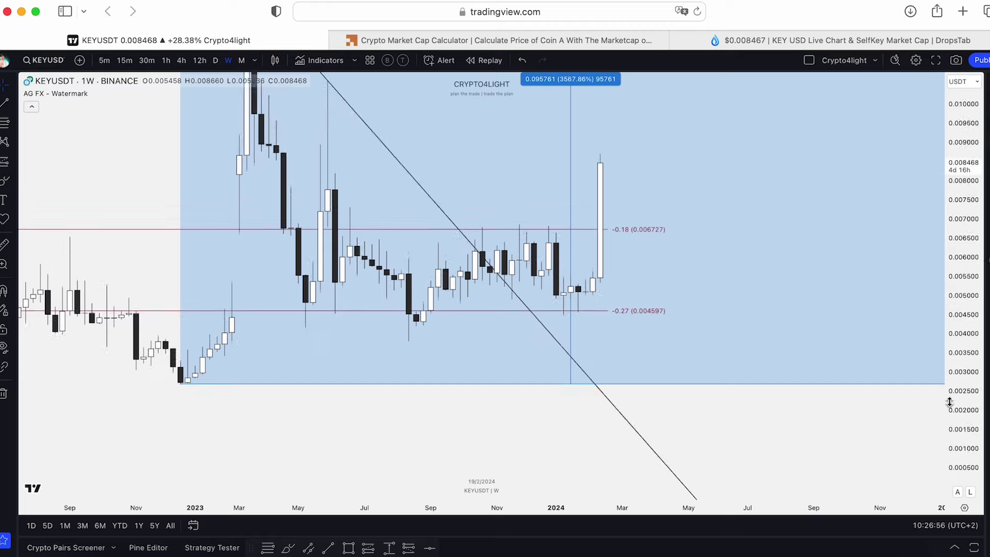
left_click(389, 547)
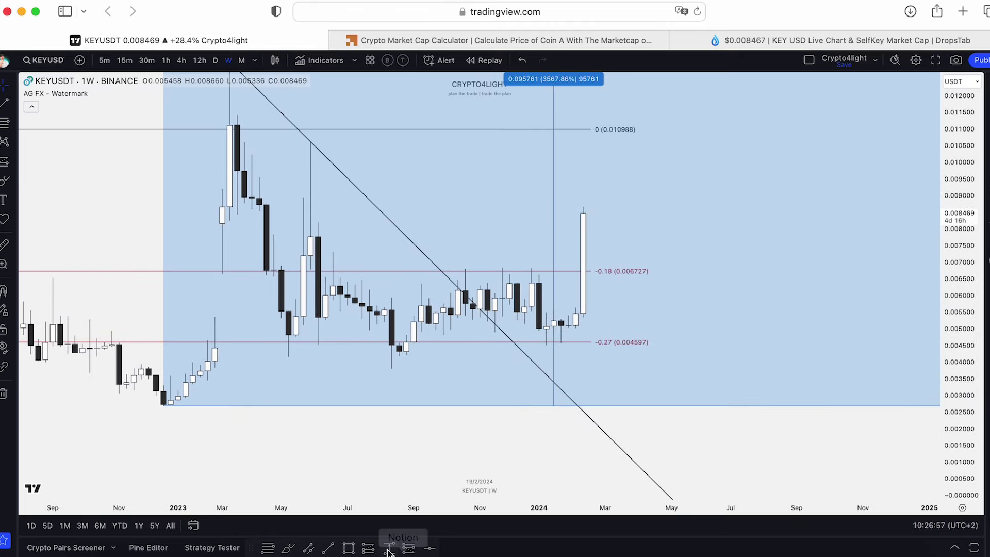
left_click(596, 343)
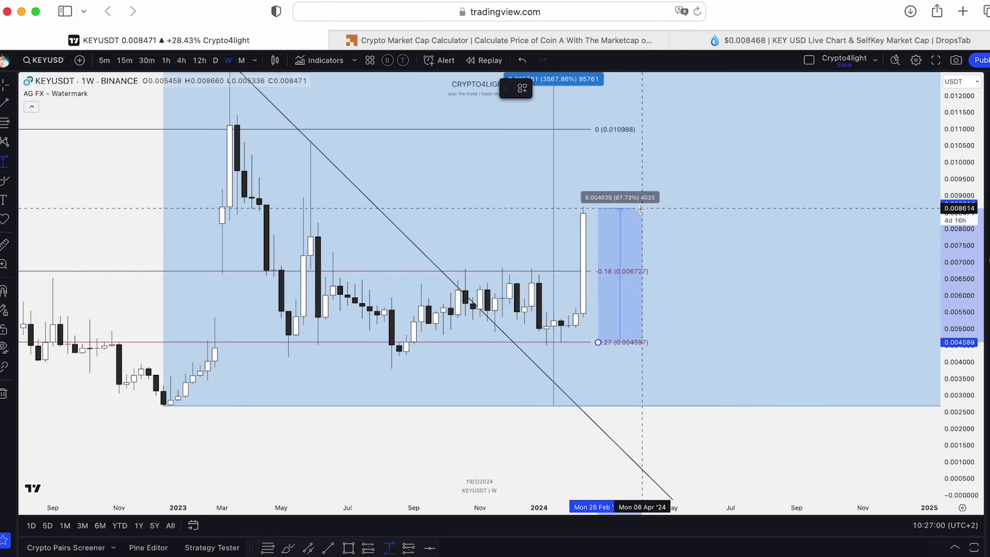
left_click(642, 206)
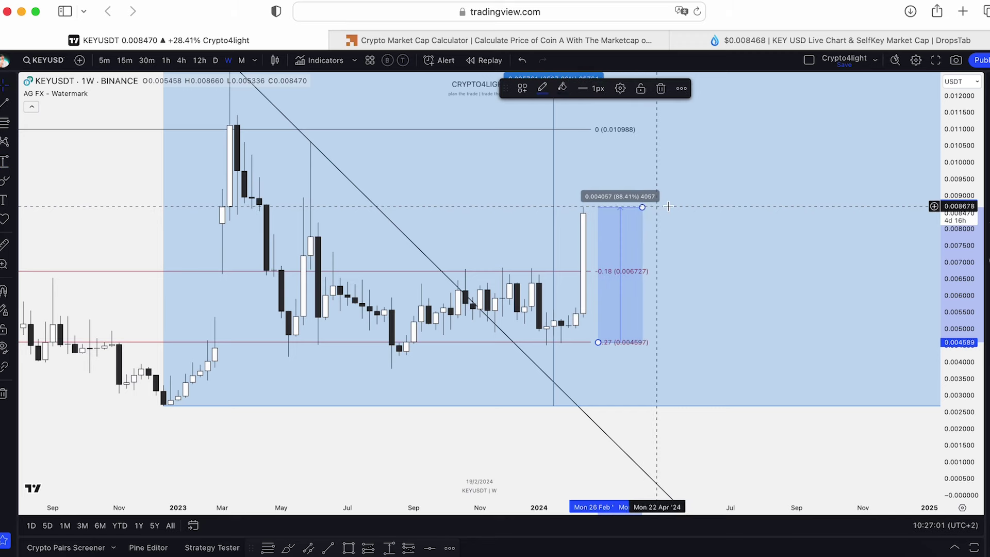
left_click(695, 207)
- Examine the weekly chart from the 2020–2021 rally to the current price against the Fibonacci levels from -0.27 to 1
scroll(696, 226, "down", 2)
scroll(696, 226, "down", 3)
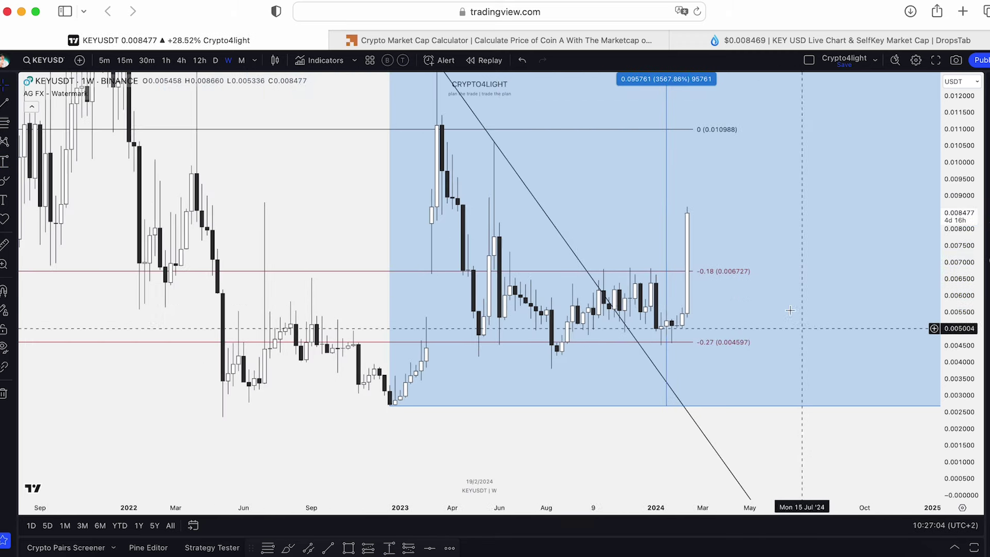
left_click_drag(830, 254, 820, 311)
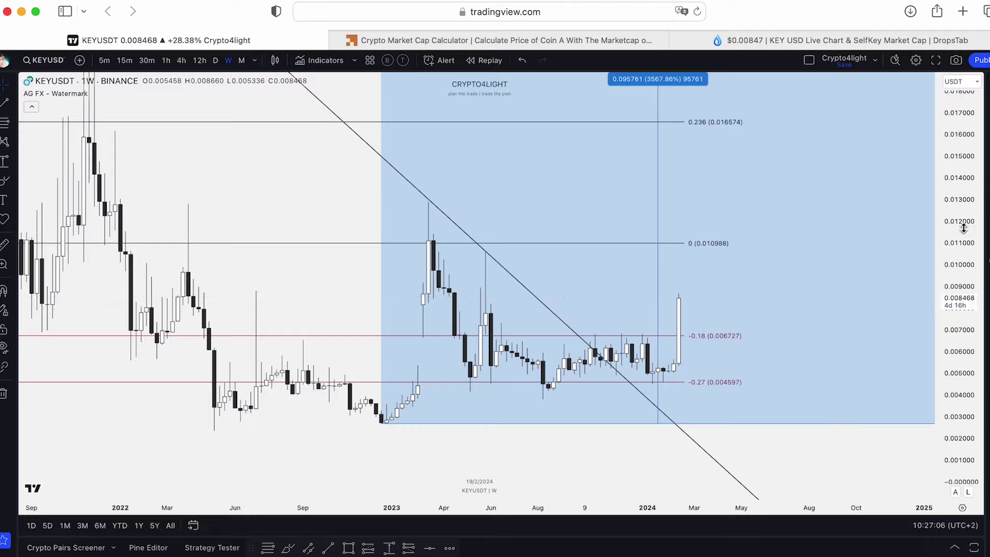
left_click_drag(964, 227, 964, 339)
left_click_drag(845, 269, 804, 349)
left_click_drag(945, 260, 945, 376)
left_click_drag(838, 290, 842, 332)
scroll(784, 361, "down", 1)
scroll(826, 340, "down", 3)
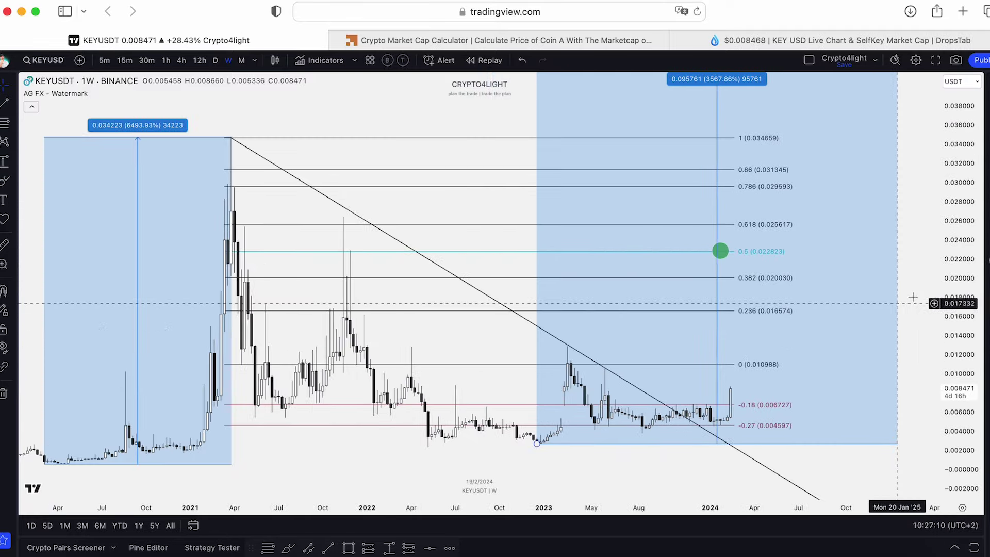
- Undo the last chart change and look at the Fibonacci levels up to the 1.618 extension
left_click_drag(953, 222, 953, 300)
left_click_drag(896, 284, 879, 315)
key("super+z")
left_click_drag(913, 261, 903, 292)
scroll(902, 292, "down", 5)
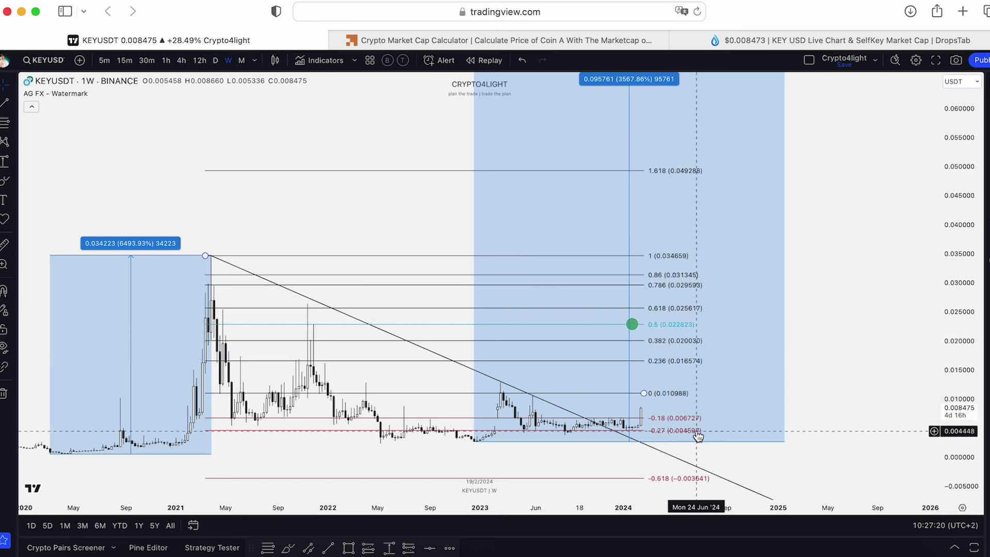
- Remove the price range measurement that spans the 2020–2021 rally
left_click_drag(839, 336, 865, 281)
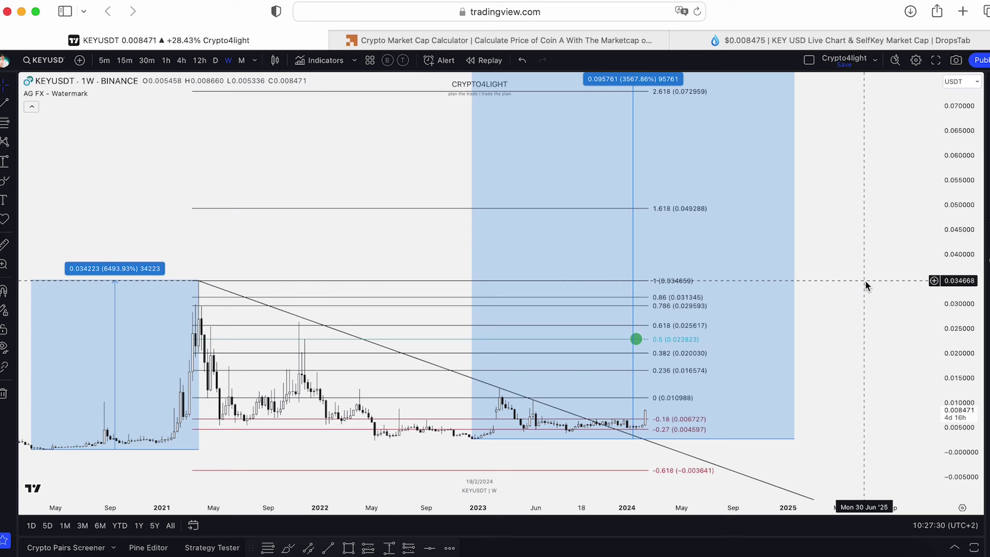
left_click_drag(636, 348, 695, 320)
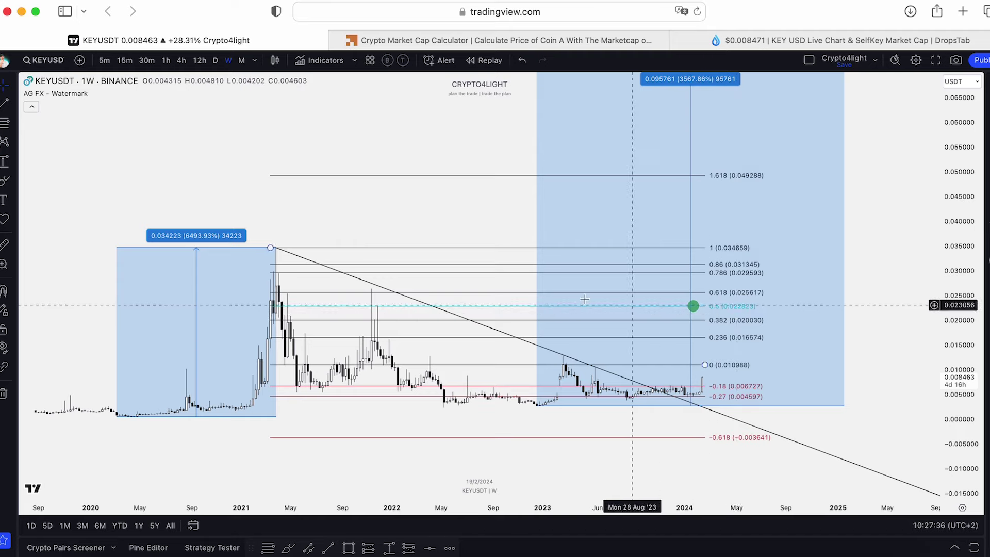
scroll(502, 259, "down", 1)
left_click_drag(388, 218, 422, 191)
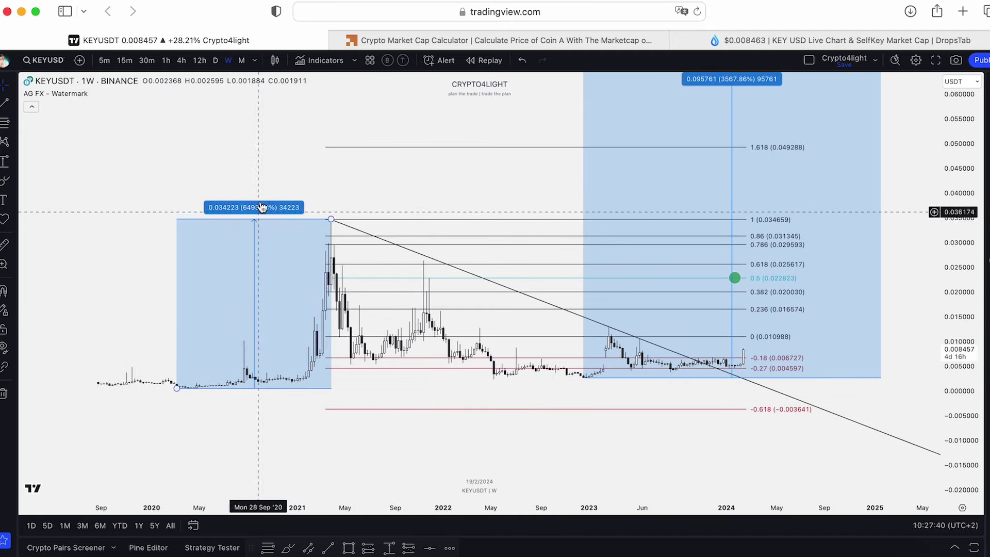
left_click_drag(348, 193, 277, 215)
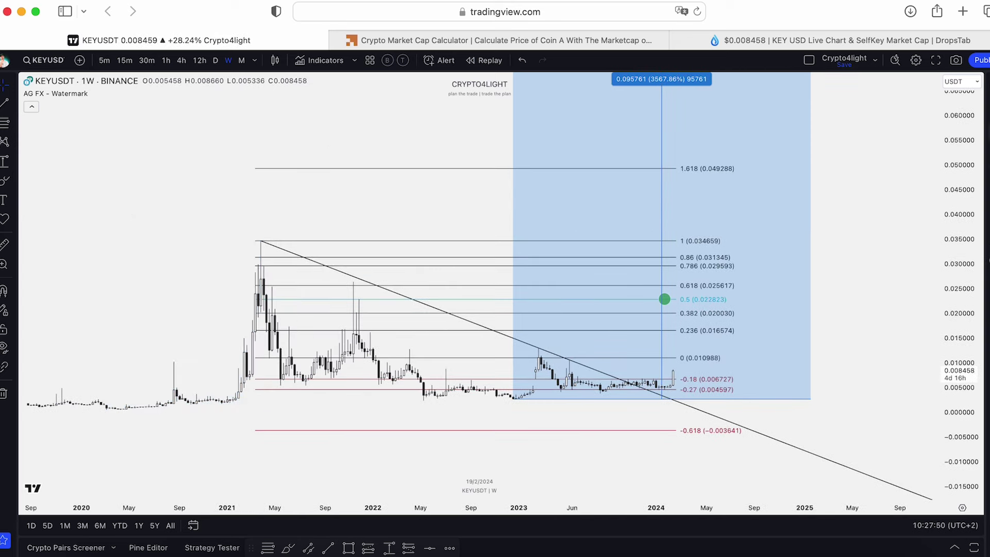
- Adjust the upper end of the 2023–2025 price range to the 3.618 Fibonacci level (0.096630)
left_click_drag(867, 195, 829, 267)
left_click_drag(945, 192, 944, 314)
left_click_drag(894, 229, 888, 269)
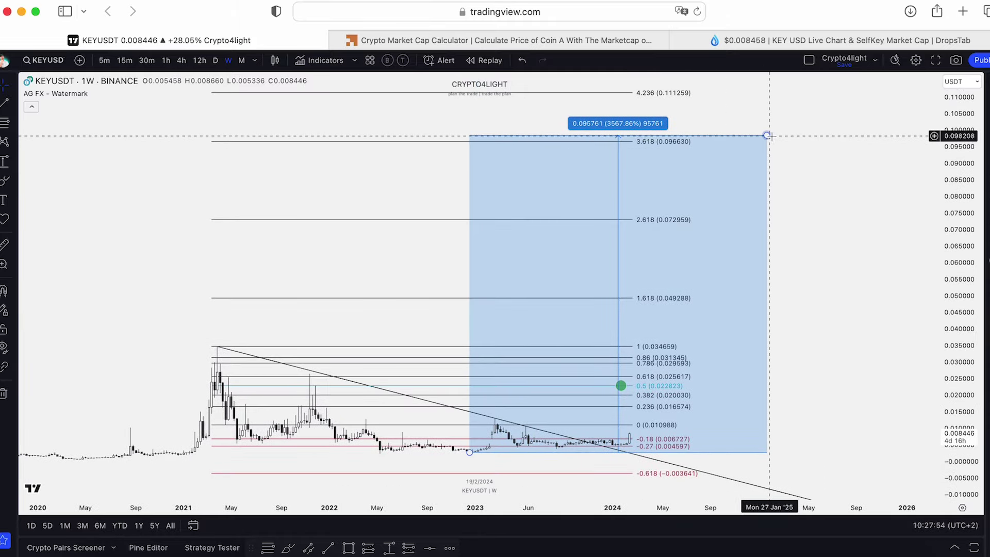
left_click_drag(770, 138, 747, 106)
left_click(851, 137)
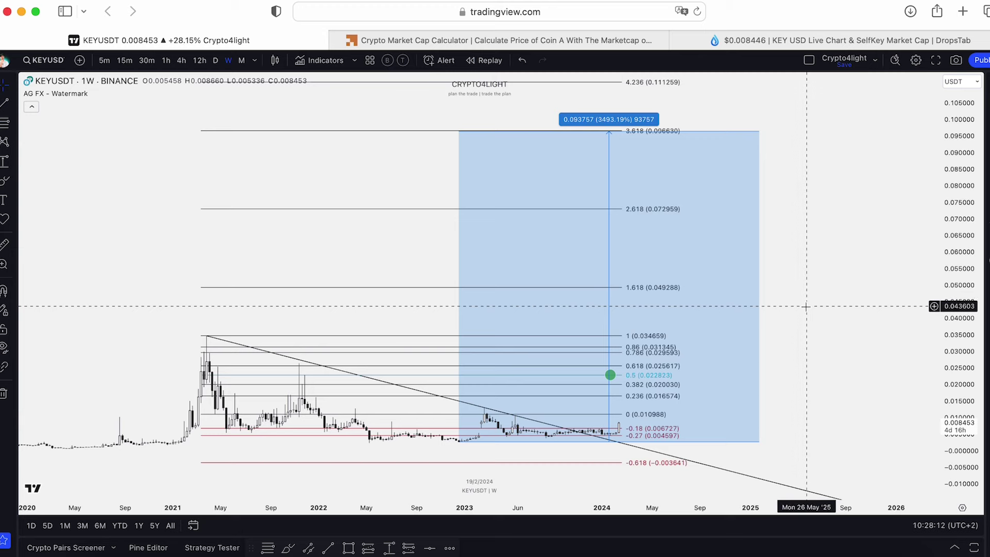
- Switch to the SelfKey page on DropsTab to check its market cap and circulating supply
left_click(850, 40)
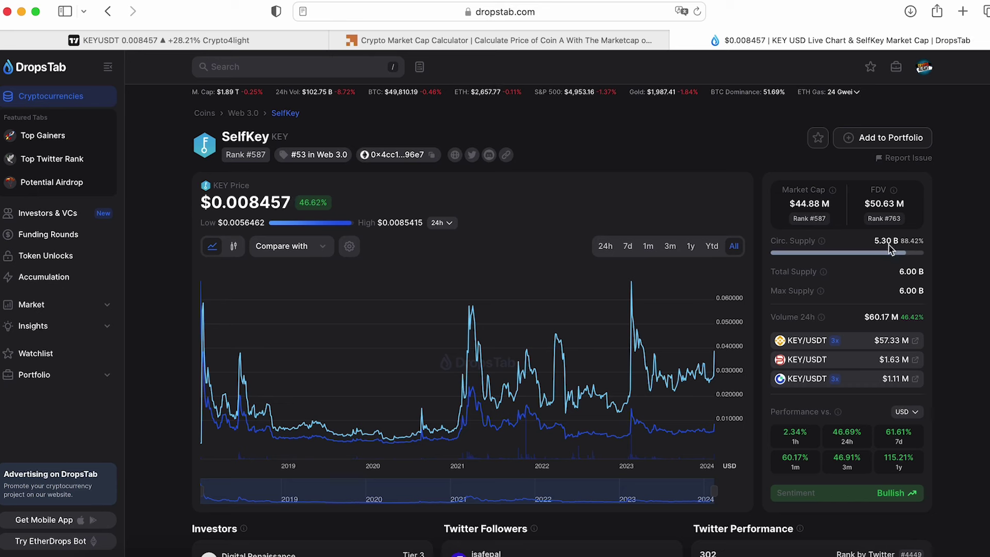
left_click(229, 39)
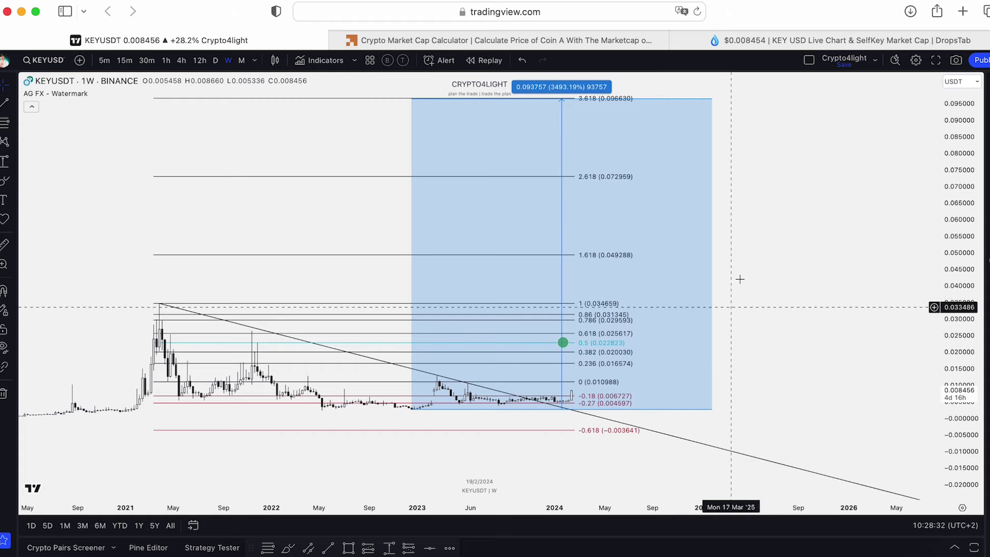
left_click(524, 40)
left_click(409, 405)
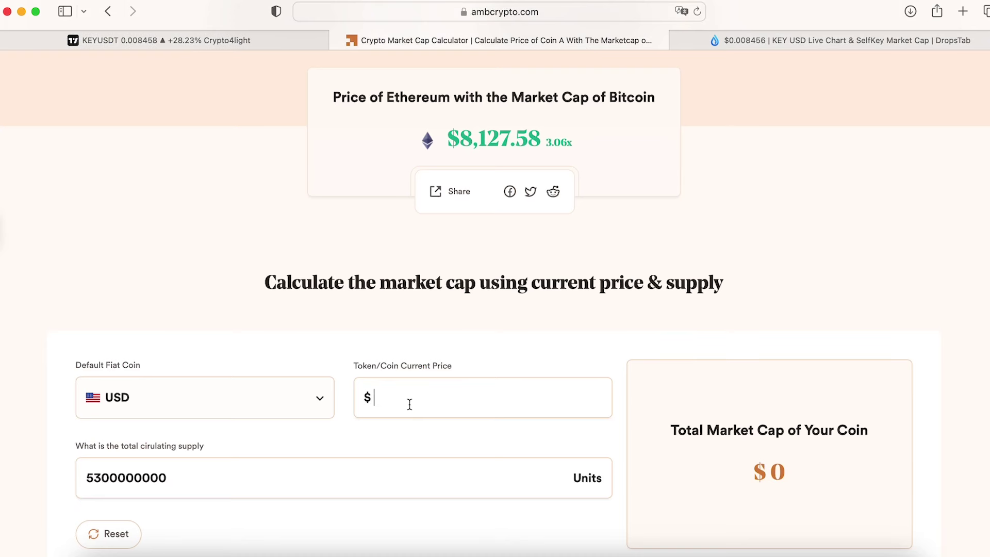
type("0.")
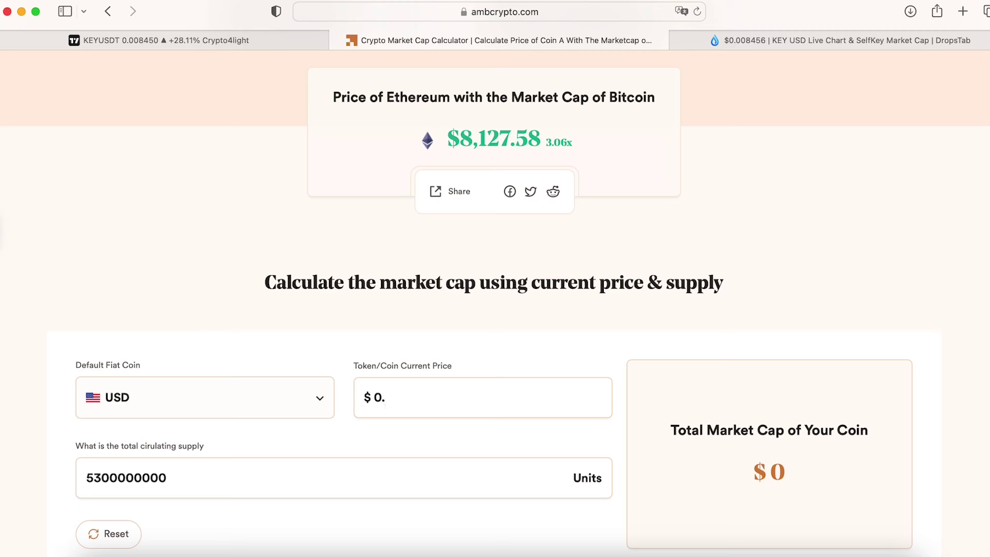
type("02")
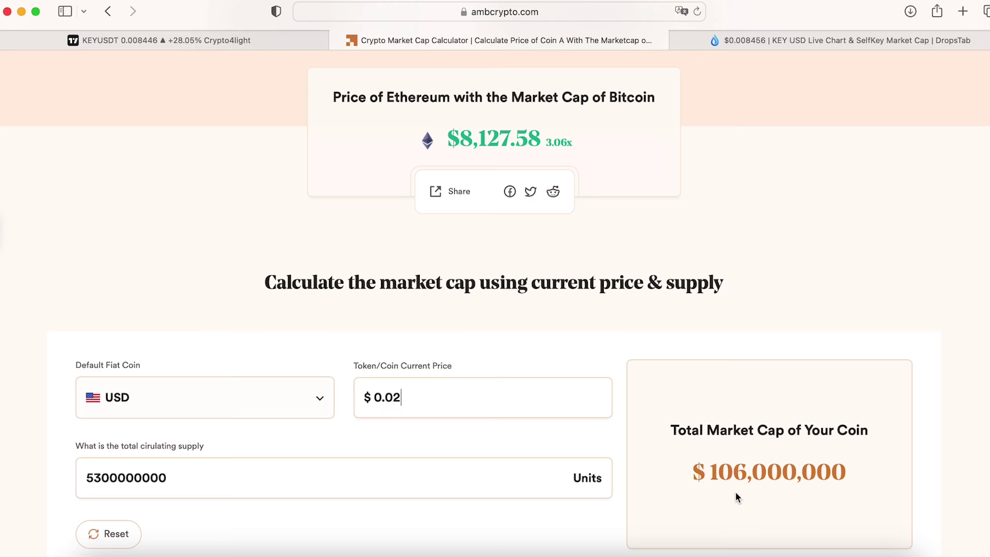
scroll(735, 487, "down", 1)
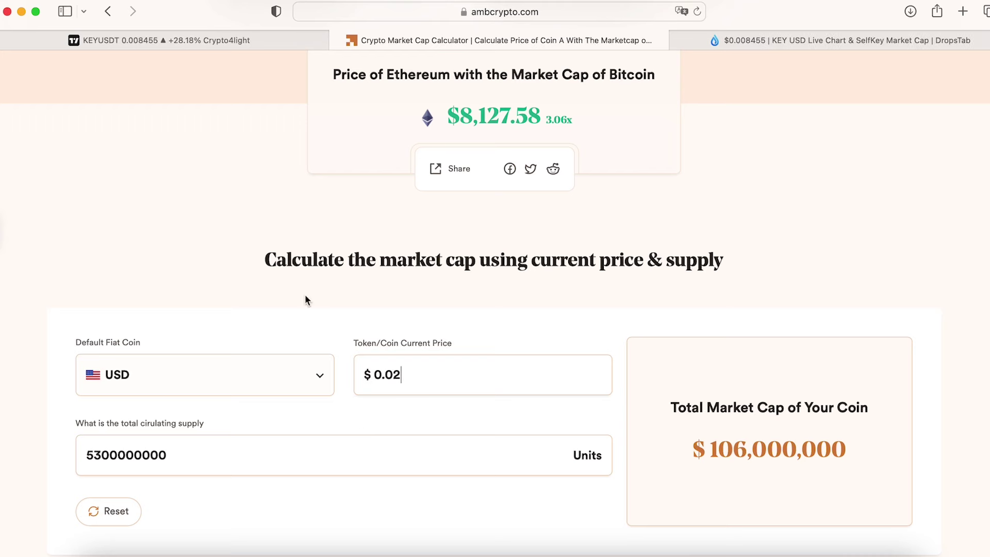
- Check the upper Fibonacci targets on the TradingView KEYUSDT chart and calculate the market cap for a token price of $0.10 in AMBCrypto
left_click(217, 40)
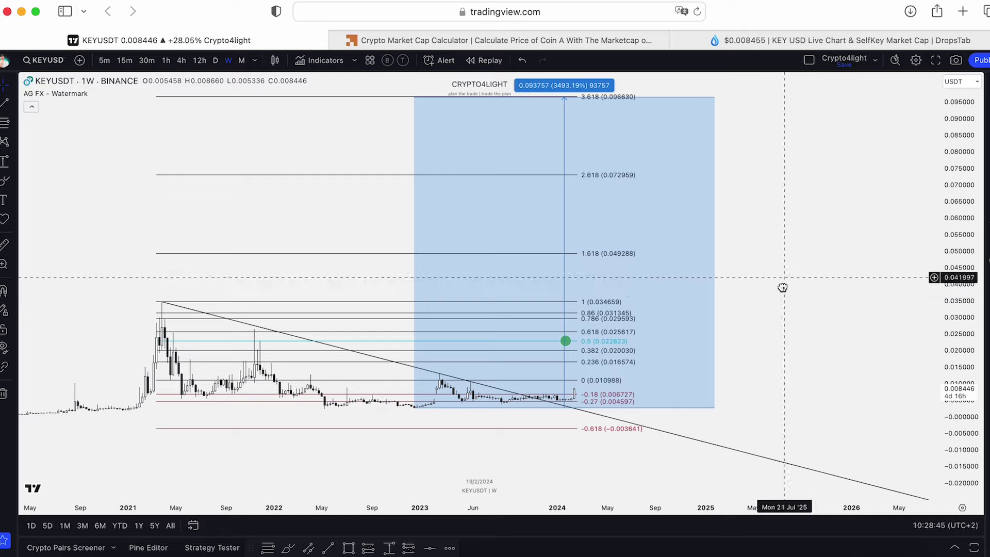
left_click_drag(784, 277, 793, 299)
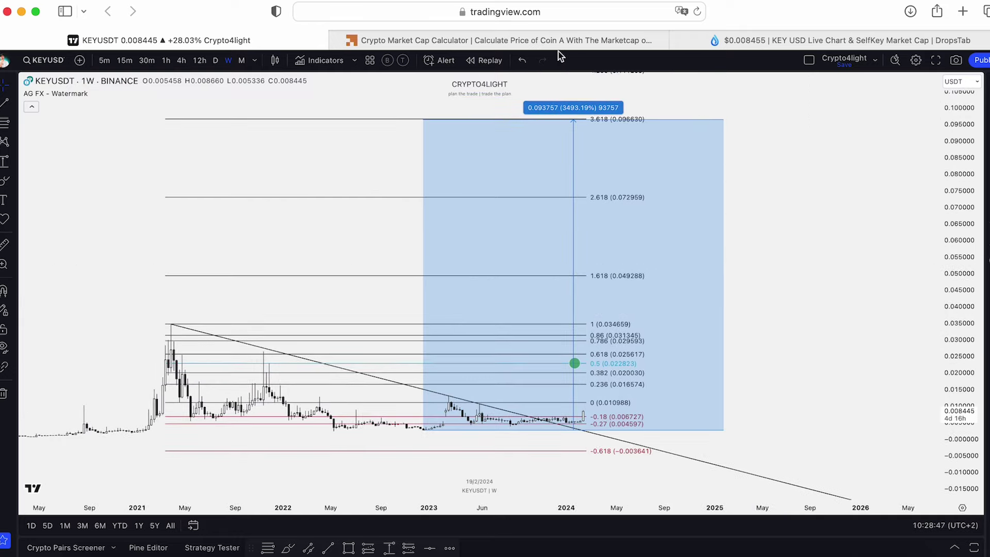
left_click(515, 40)
left_click(153, 41)
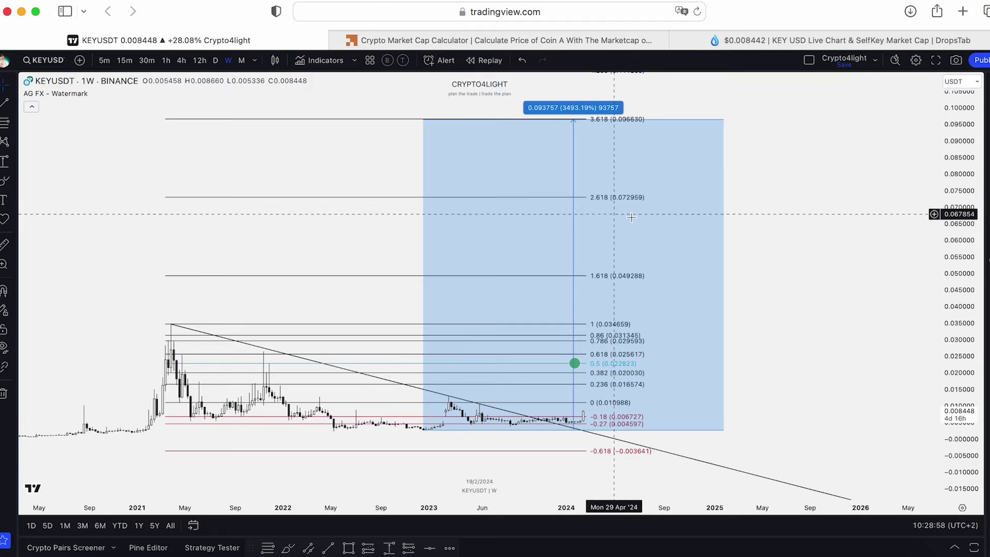
scroll(690, 147, "up", 1)
left_click(519, 42)
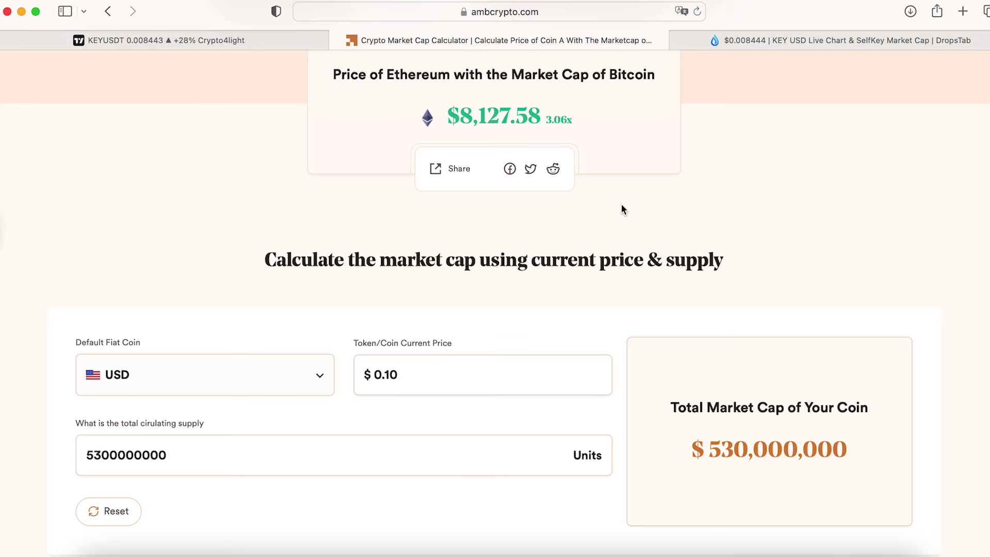
- Switch to the SelfKey page on DropsTab to review its market cap, supply and trading volume
left_click(777, 39)
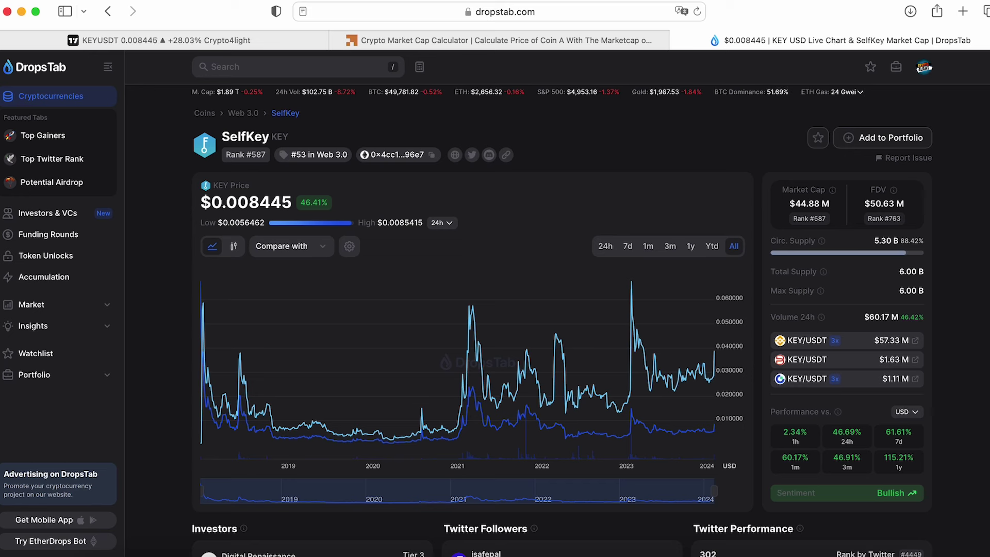
scroll(973, 288, "down", 3)
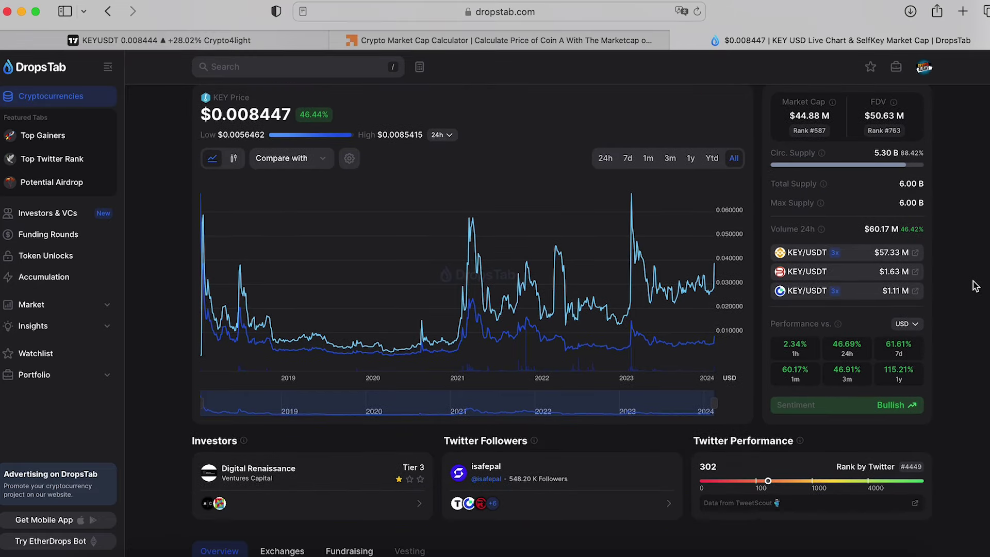
scroll(975, 286, "up", 3)
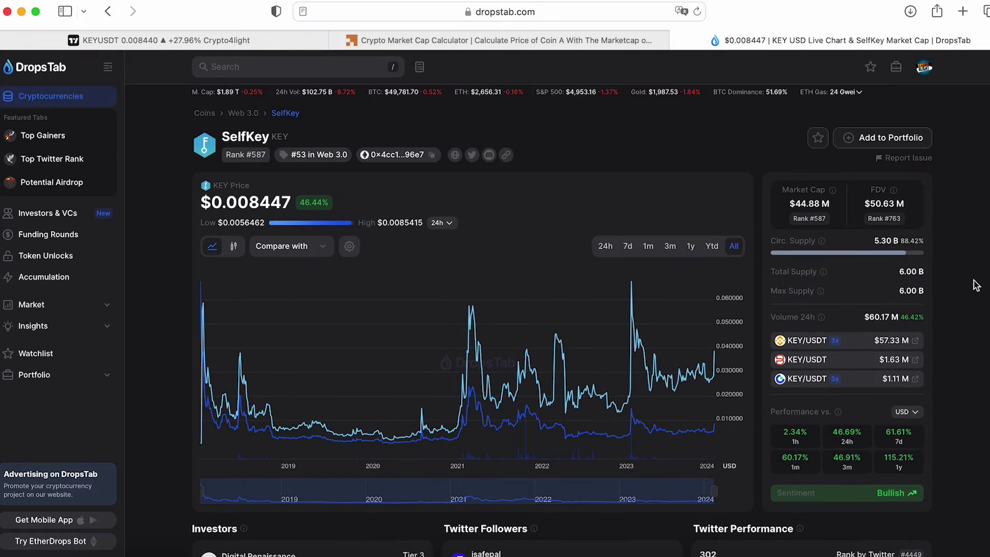
- Compare the 3.618 Fibonacci target on the TradingView KEYUSDT chart with the calculated market cap in AMBCrypto
left_click(212, 42)
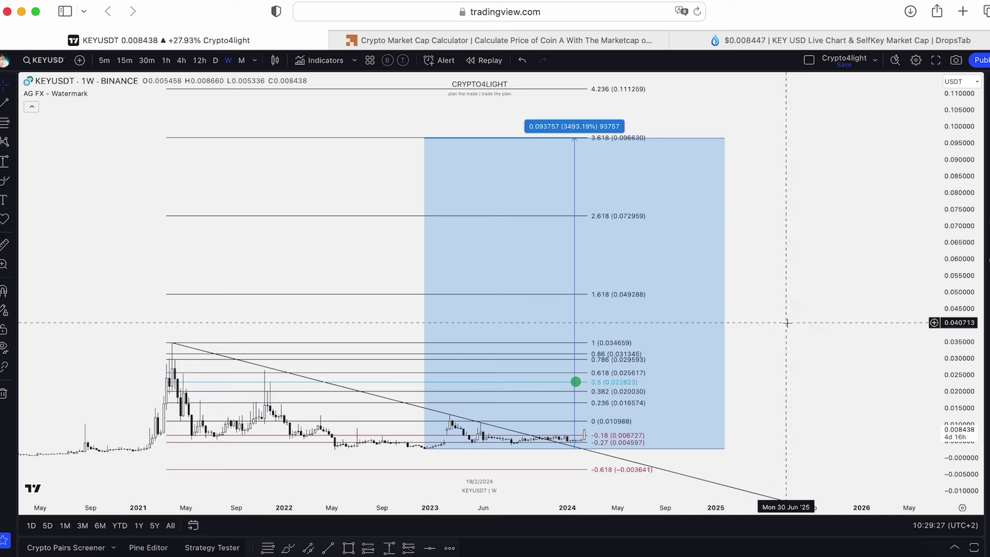
scroll(786, 320, "up", 1)
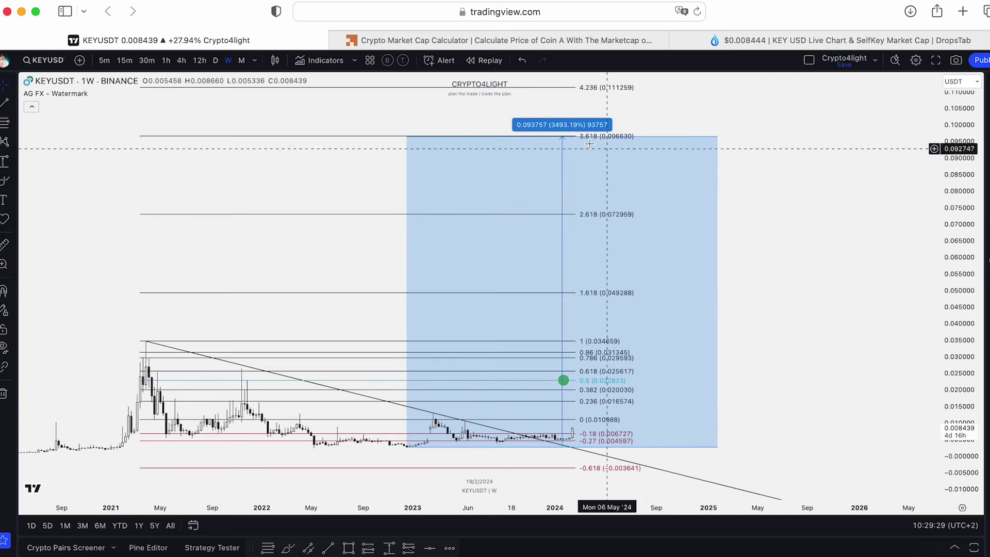
left_click(499, 40)
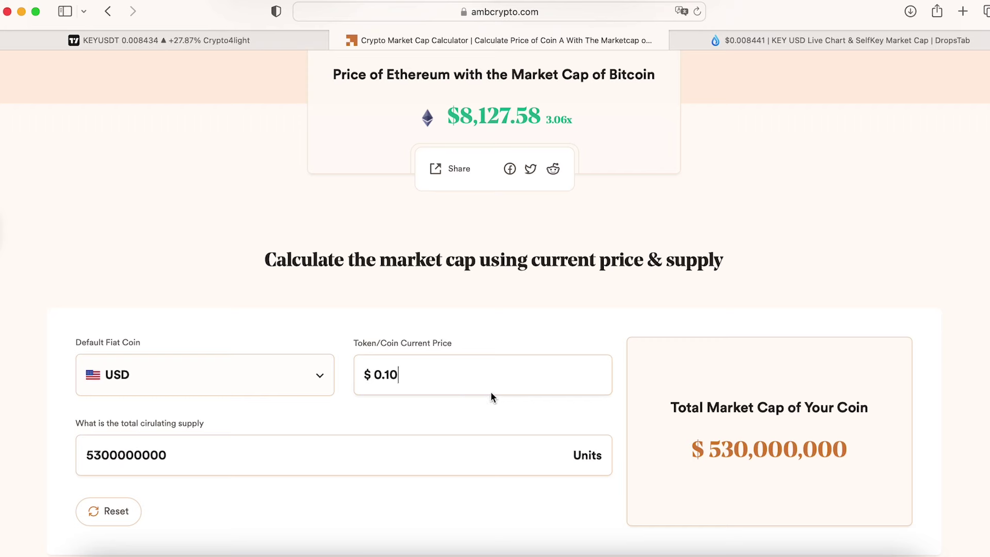
left_click(163, 42)
left_click_drag(823, 250, 712, 119)
- Calculate the market cap for a token price of $0.40 in the AMBCrypto calculator
left_click(495, 40)
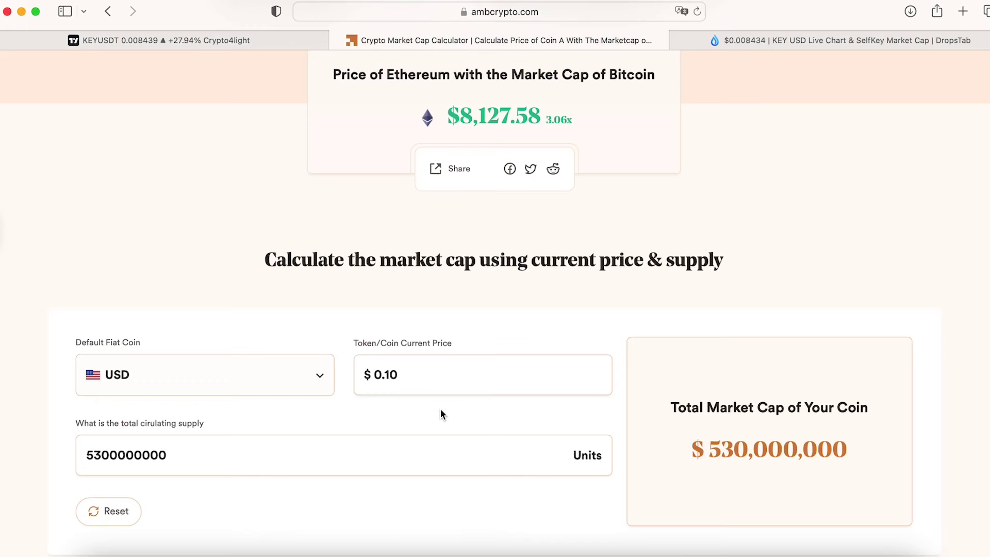
key("BackSpace")
key("BackSpace")
type("40")
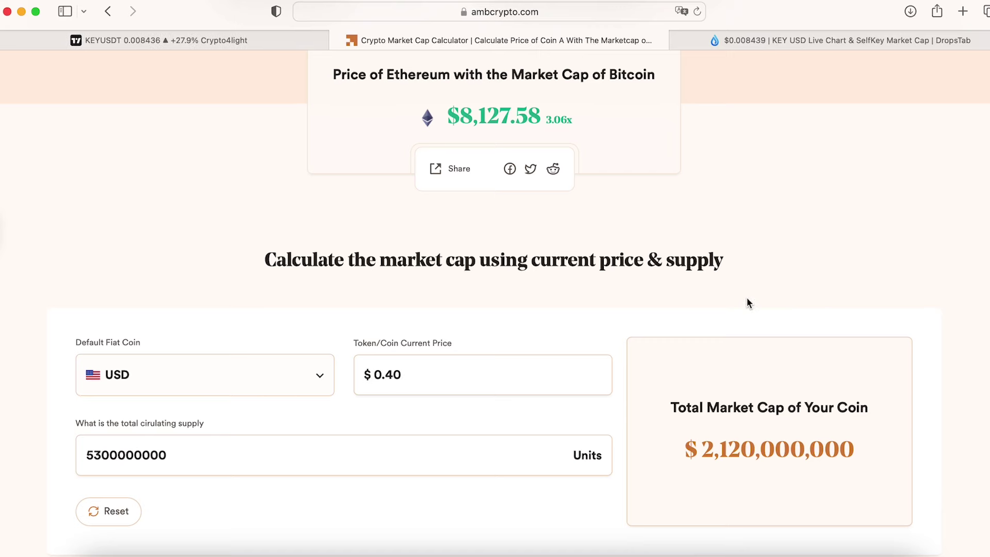
- Switch to the TradingView KEYUSDT chart and examine the weekly price action around the descending trendline and the -0.18 and -0.27 Fibonacci levels
left_click(218, 38)
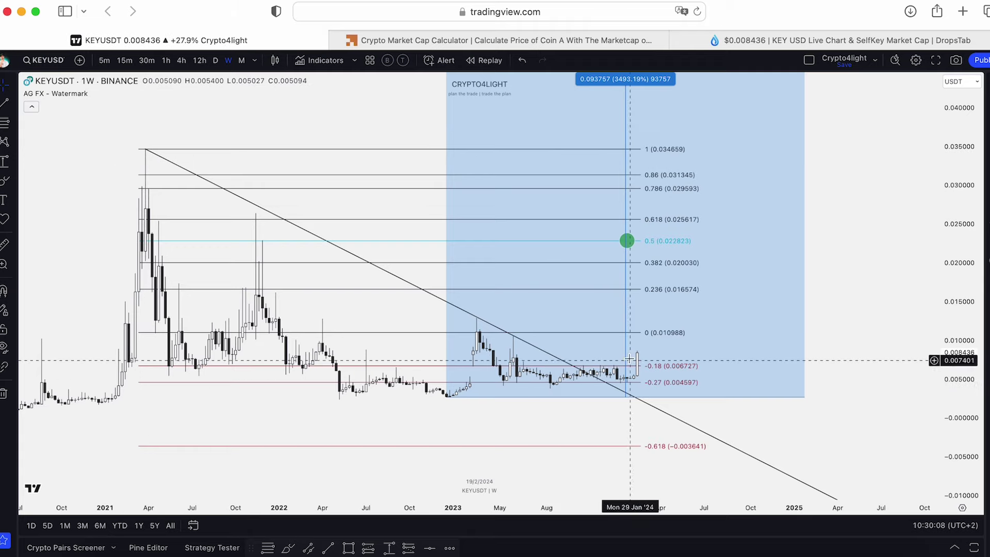
scroll(607, 365, "up", 2)
scroll(773, 320, "right", 2)
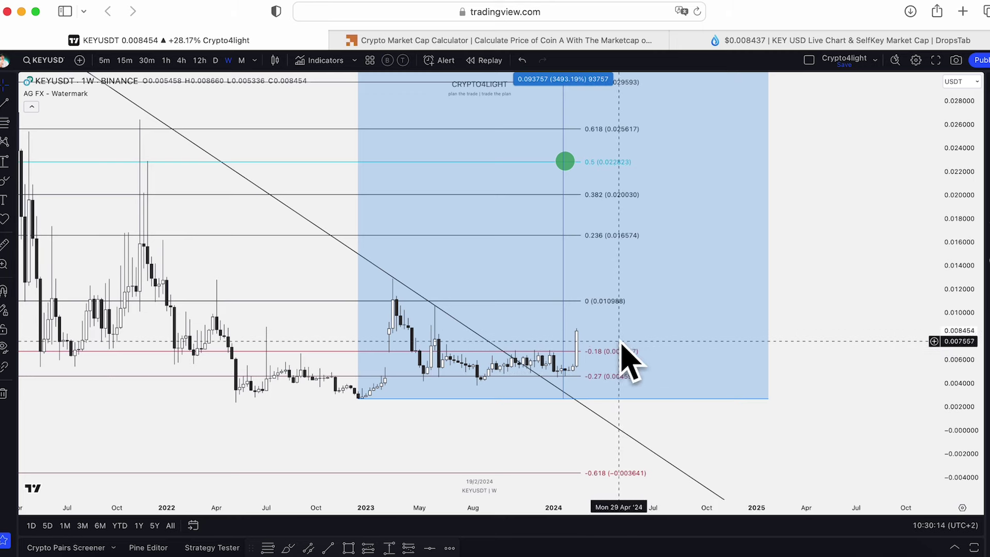
left_click_drag(884, 252, 878, 304)
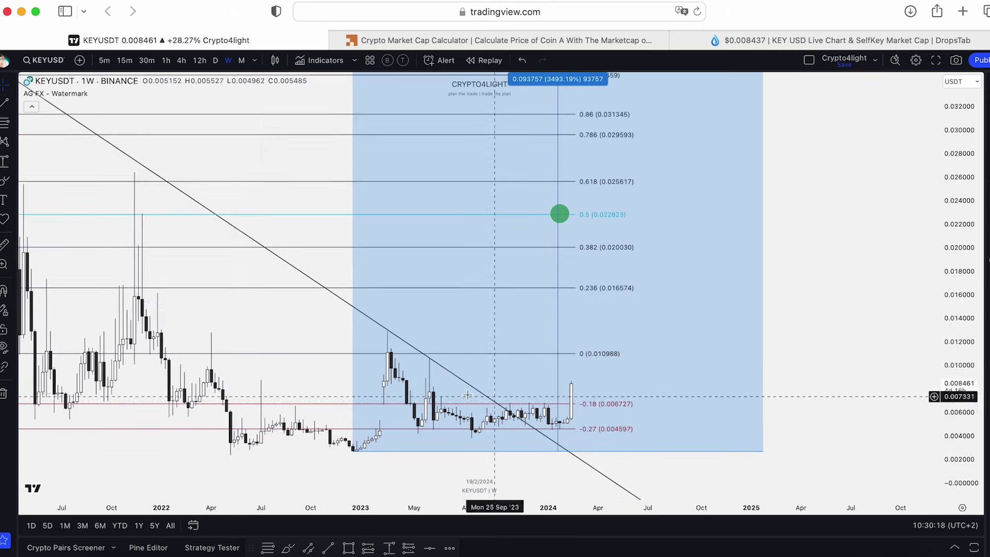
scroll(454, 408, "down", 2)
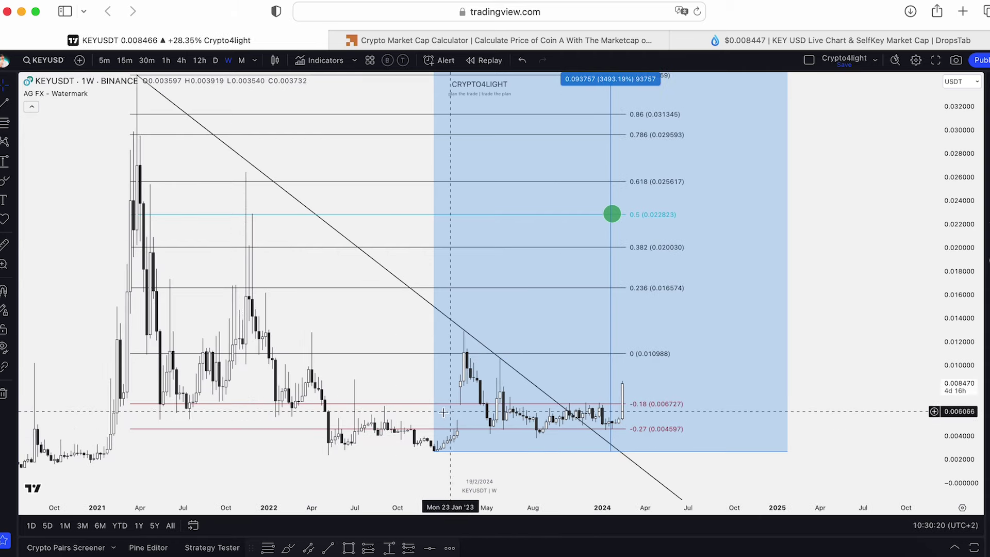
scroll(442, 411, "right", 3)
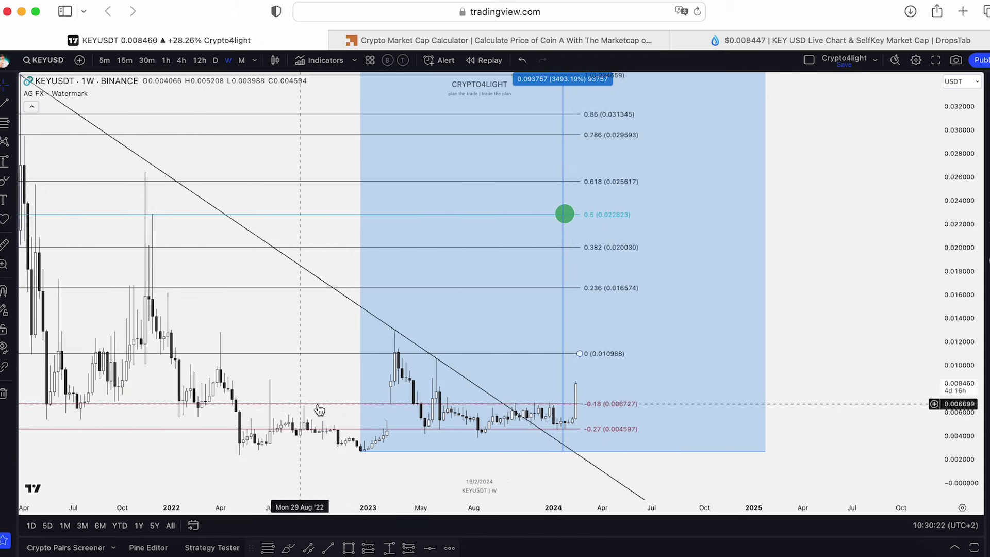
scroll(319, 410, "left", 5)
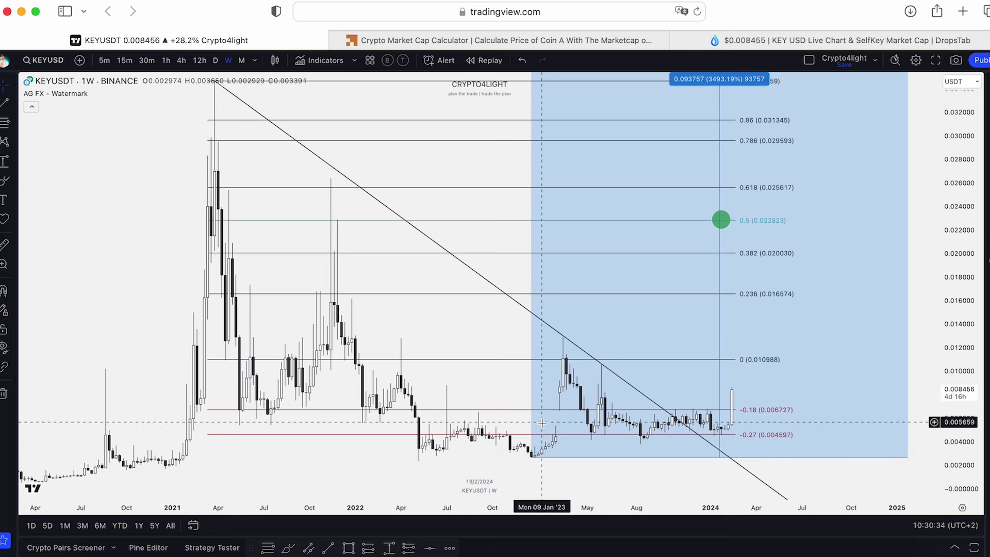
scroll(500, 428, "up", 2)
scroll(500, 418, "up", 2)
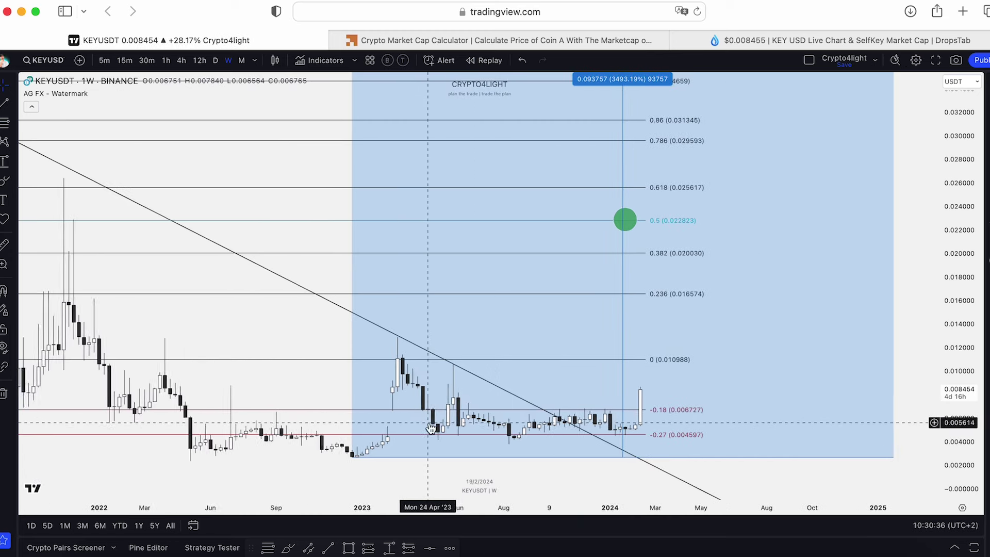
scroll(376, 417, "up", 1)
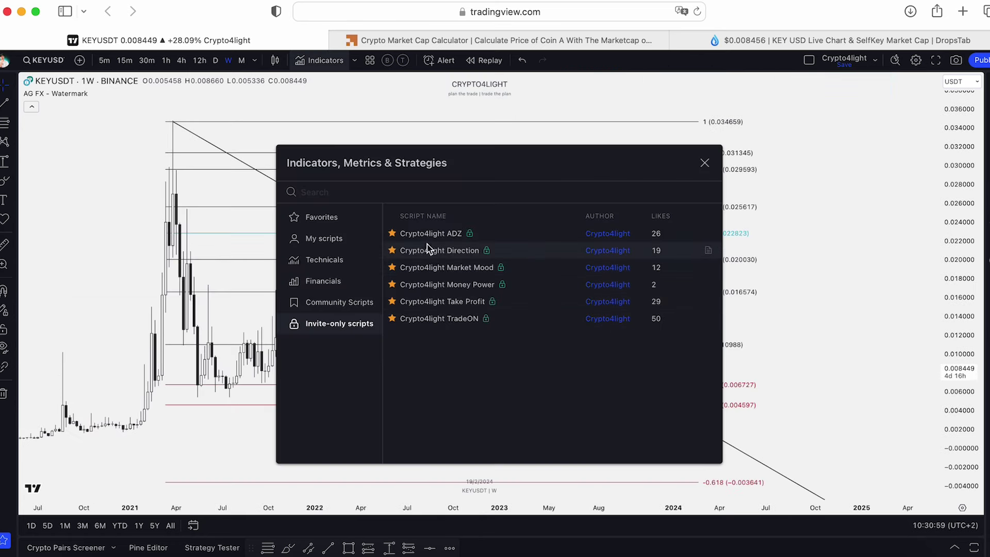
- Add the invite-only Crypto4light ADZ and Crypto4light Direction indicators to the chart
left_click(436, 235)
left_click(439, 250)
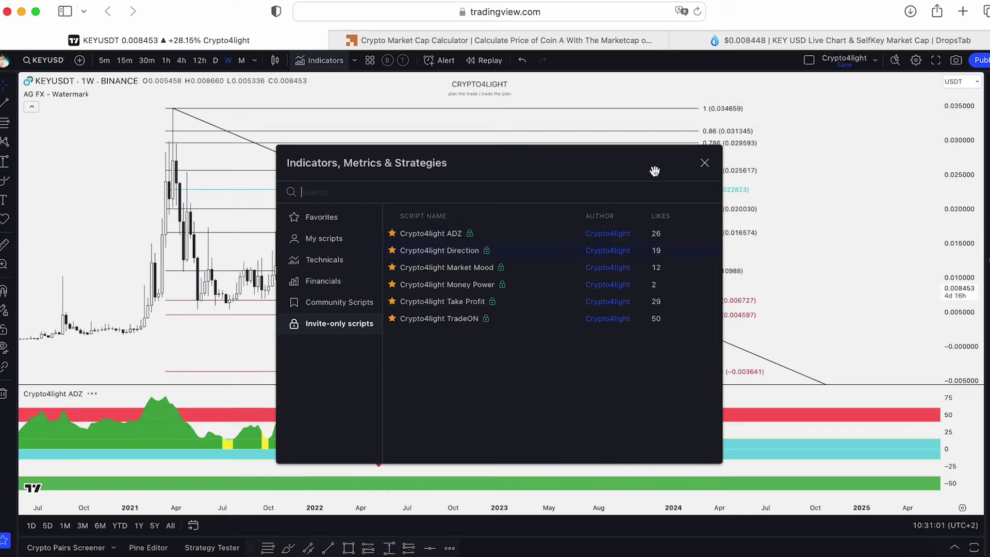
left_click(704, 163)
- Examine the ADZ and Direction indicators across the weekly history and on the monthly timeframe
scroll(806, 182, "down", 2)
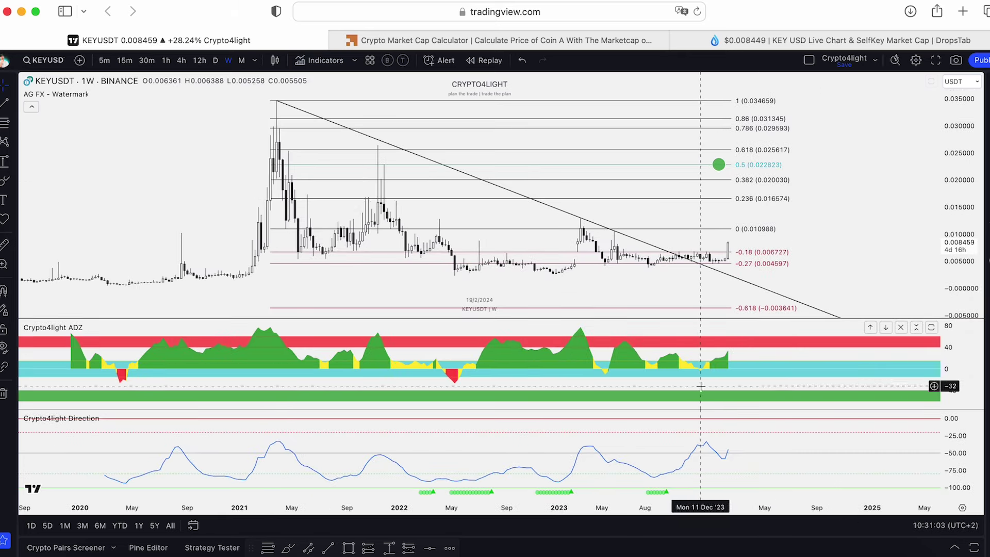
scroll(738, 351, "down", 1)
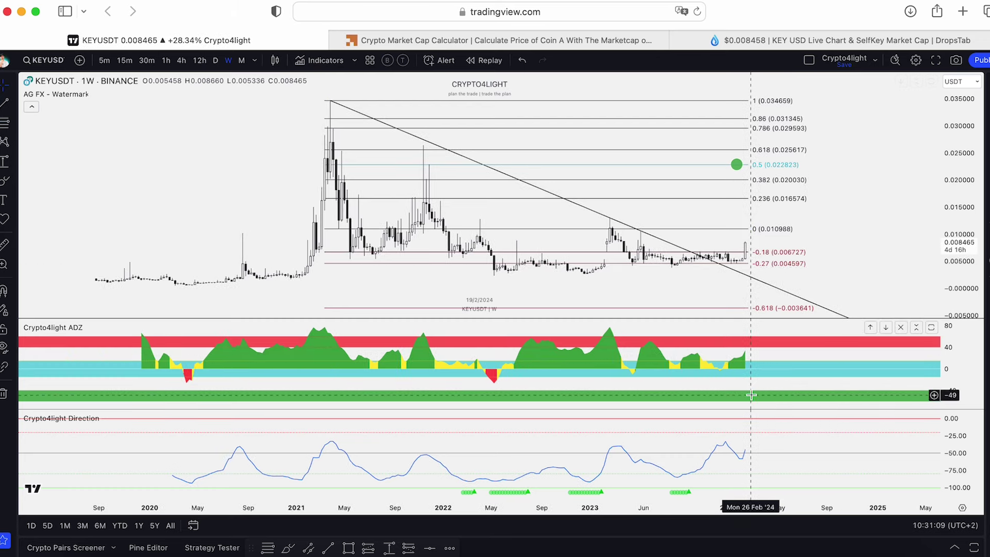
scroll(670, 493, "up", 2)
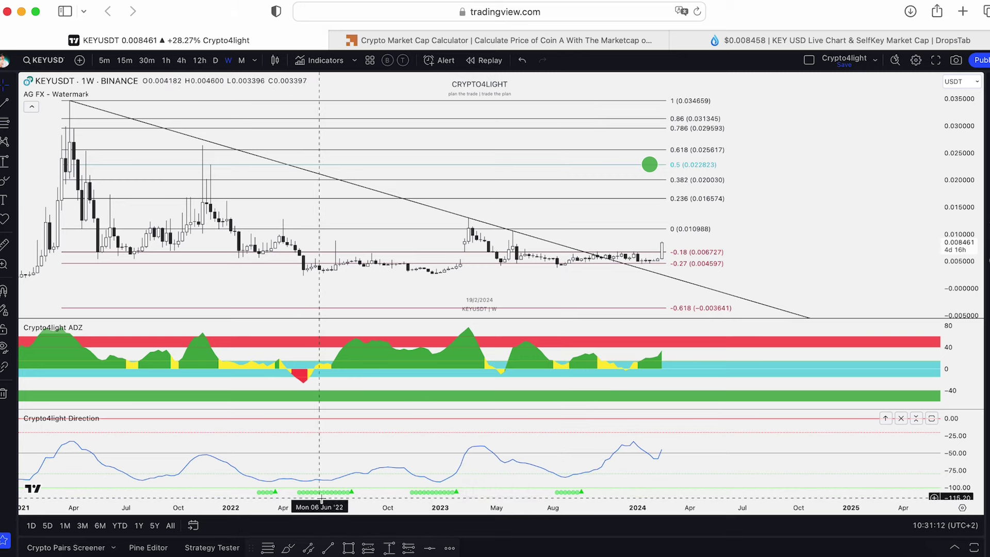
left_click(241, 62)
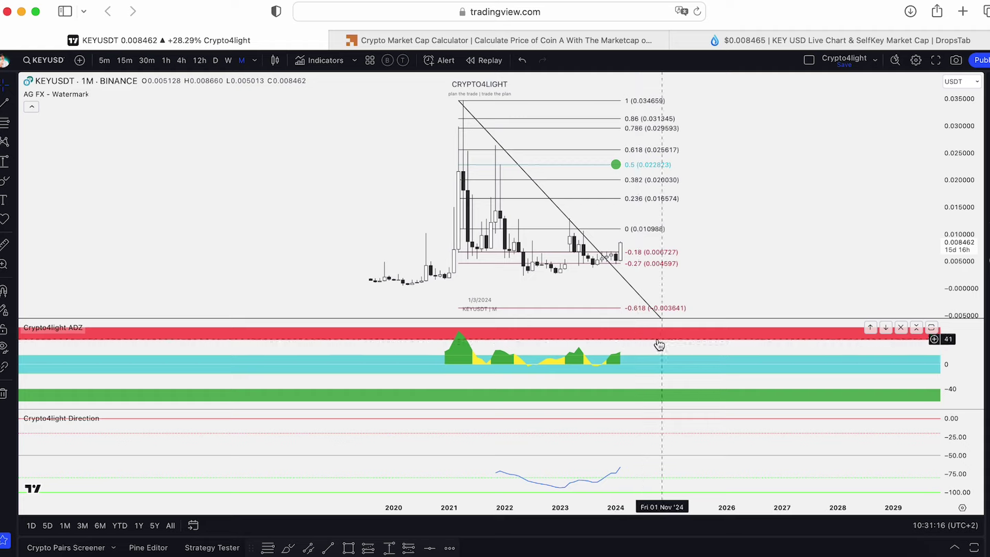
- Check SelfKey on DropsTab and examine the Crypto4light Market Mood and MP indicators on the weekly KEYUSDT chart in TradingView
left_click(776, 41)
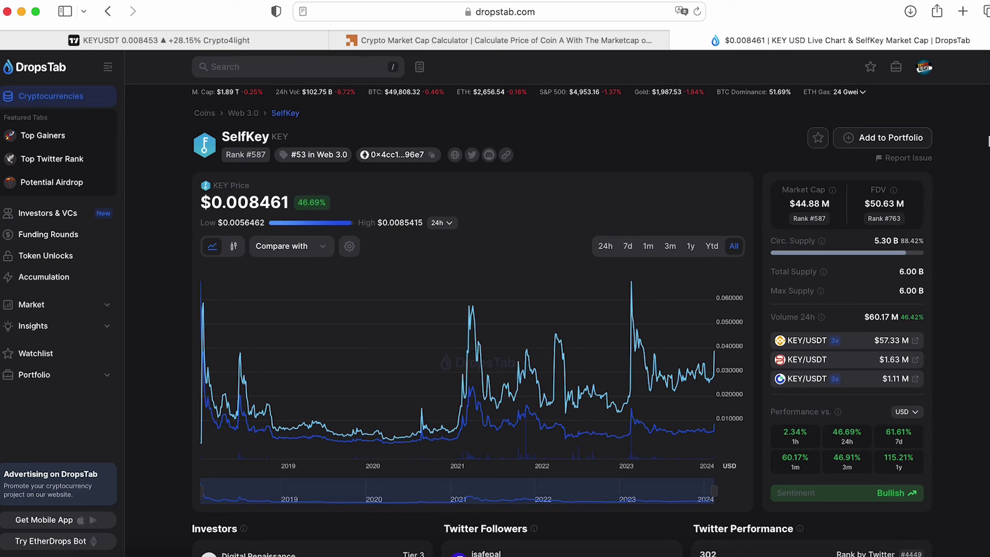
left_click(238, 41)
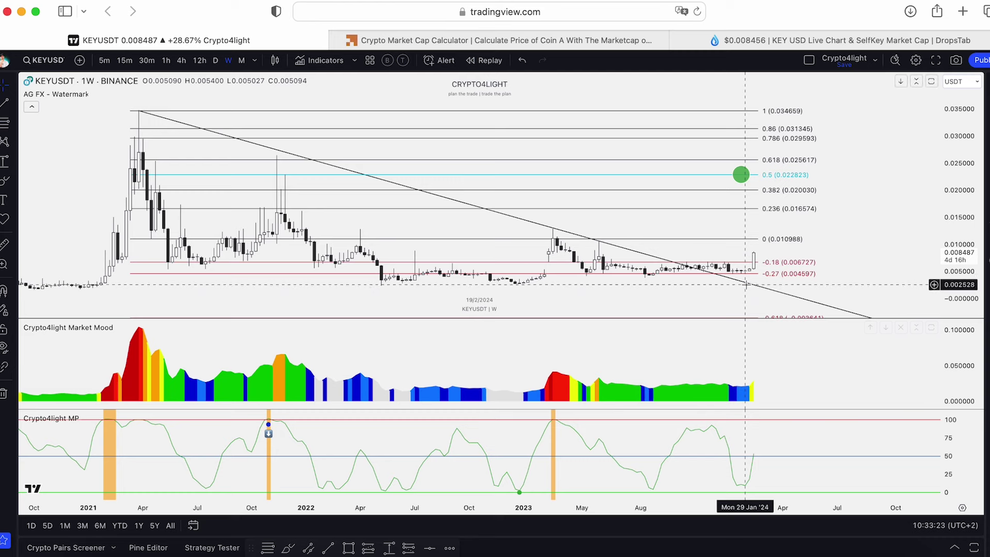
scroll(289, 437, "down", 3)
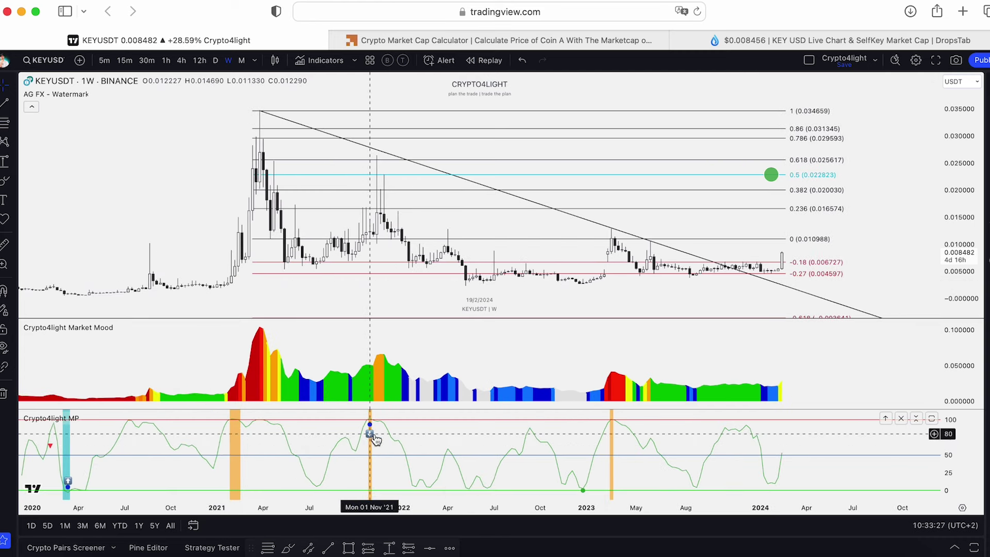
scroll(722, 461, "up", 3)
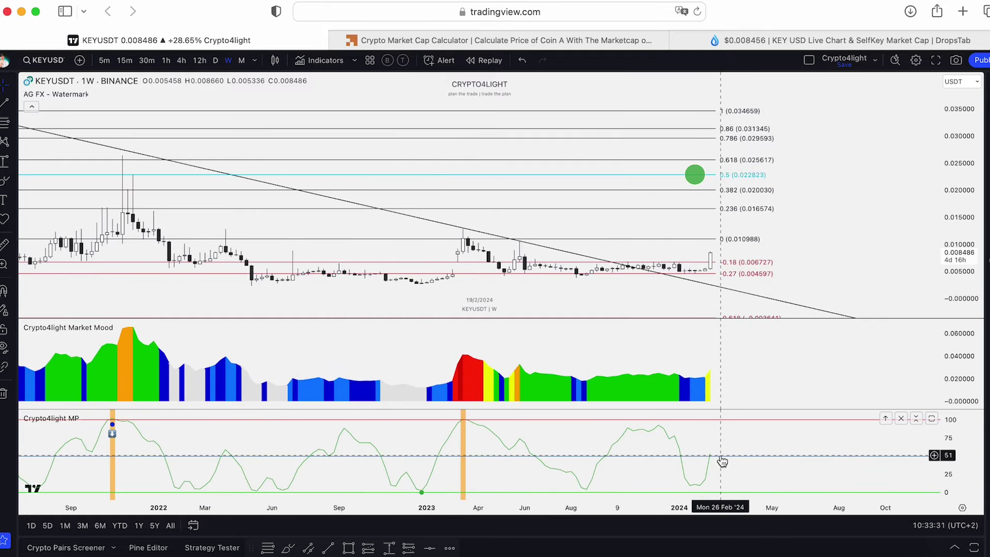
scroll(696, 377, "up", 1)
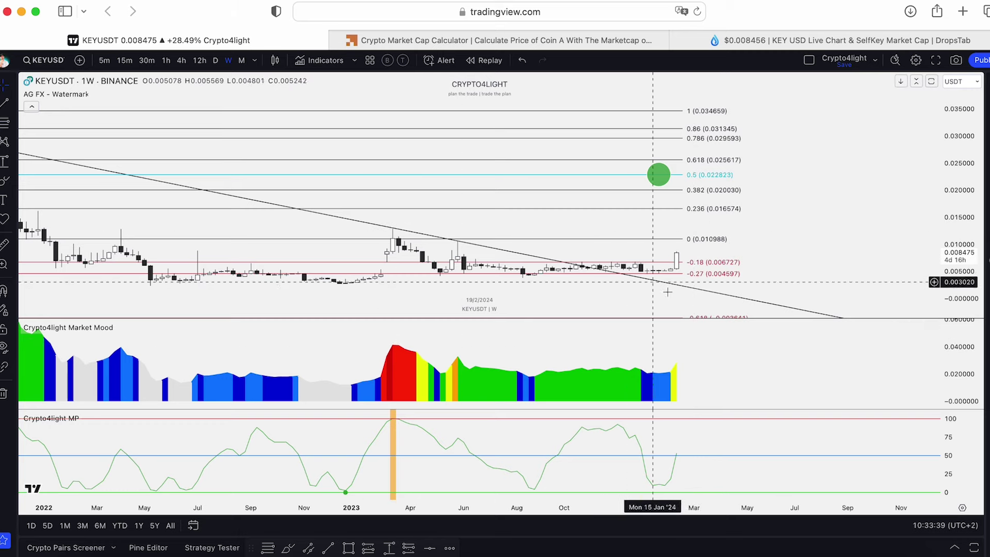
- Examine the Market Mood and MP indicators against the weekly price history from the 2021 peak up to the current candle
scroll(670, 357, "up", 1)
scroll(670, 357, "down", 5)
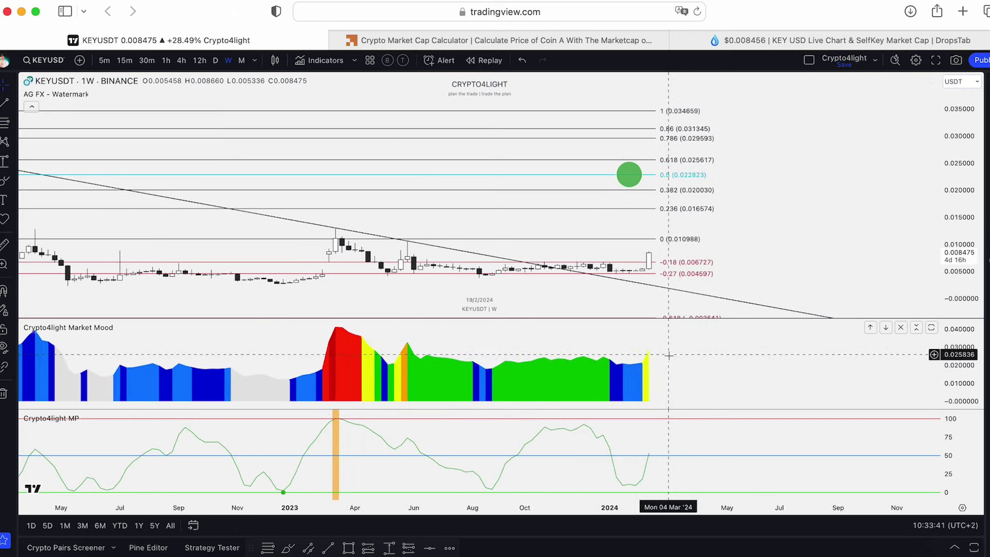
scroll(859, 237, "down", 1)
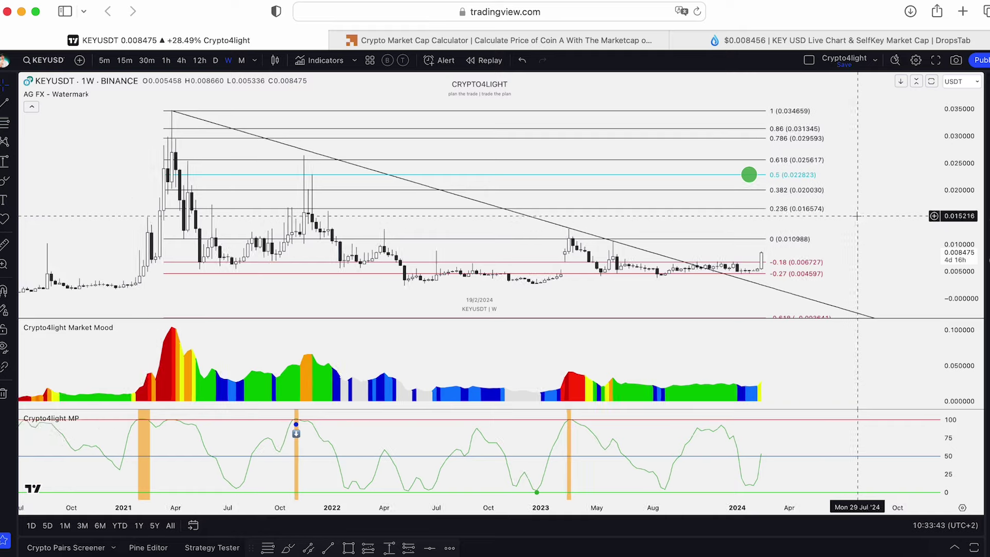
left_click_drag(859, 238, 810, 220)
scroll(825, 217, "down", 3)
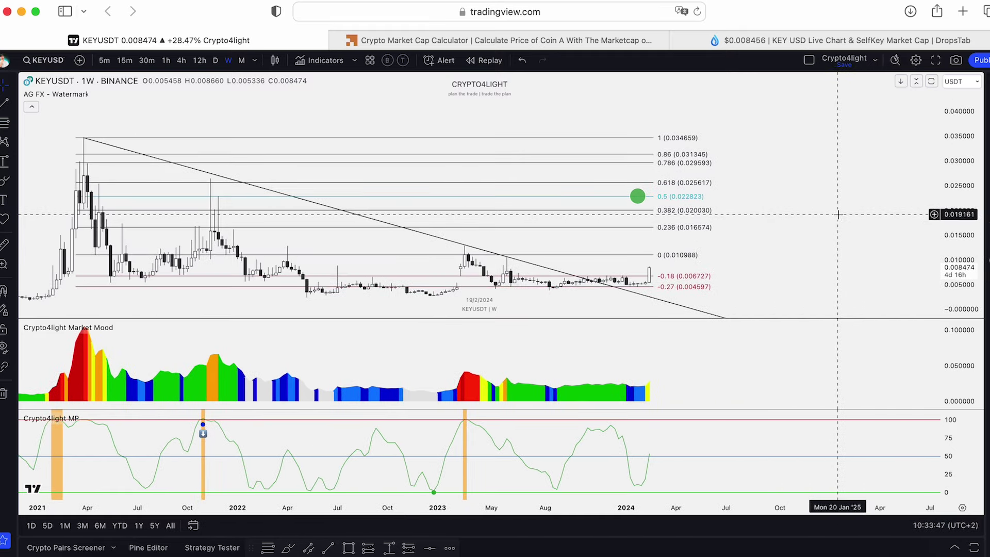
left_click_drag(818, 236, 819, 228)
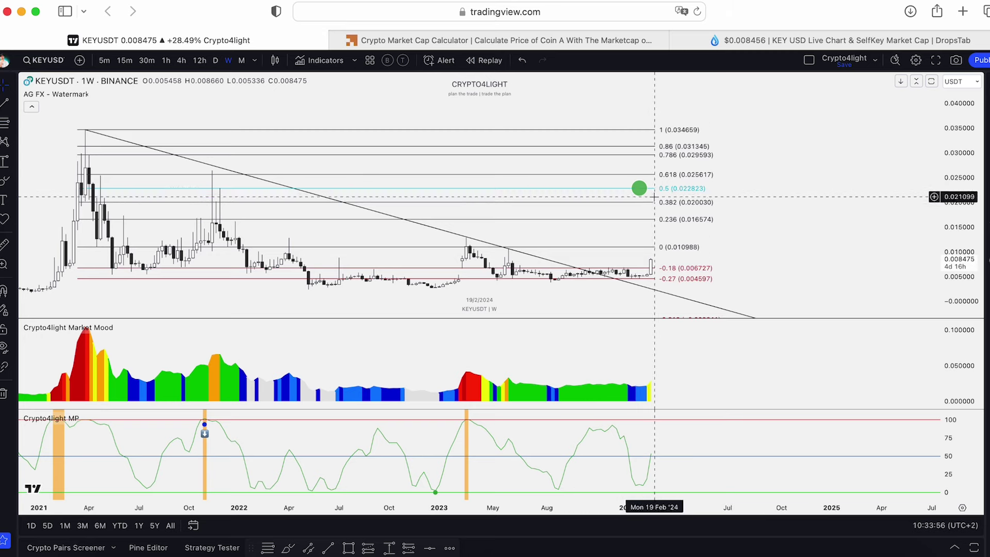
left_click_drag(809, 178, 862, 188)
scroll(862, 188, "down", 1)
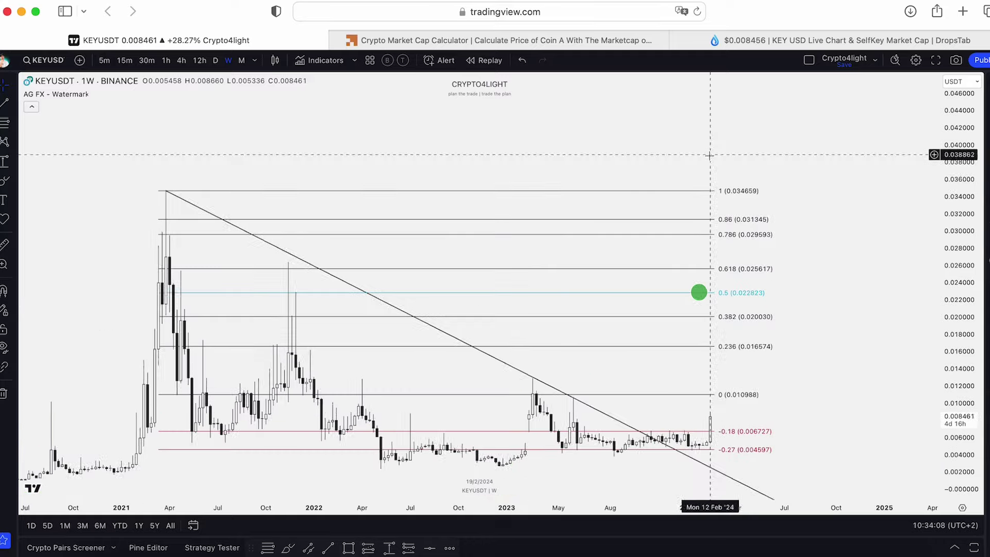
- Examine the Crypto4light TradeON sell labels and green buy markers on the weekly chart from 2020 up to the current candle
scroll(795, 172, "up", 1)
scroll(794, 173, "up", 1)
left_click_drag(795, 173, 842, 149)
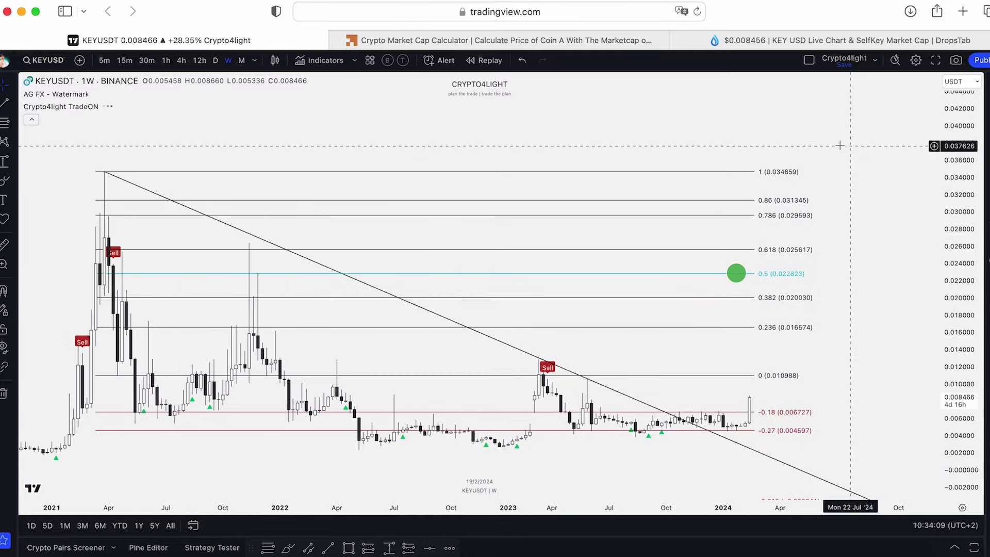
scroll(694, 134, "down", 1)
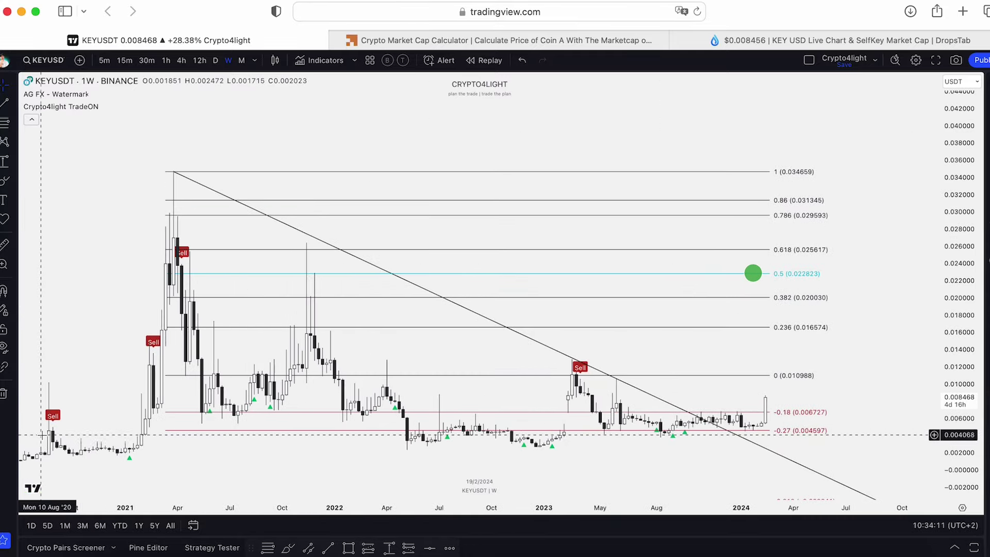
scroll(297, 406, "up", 3)
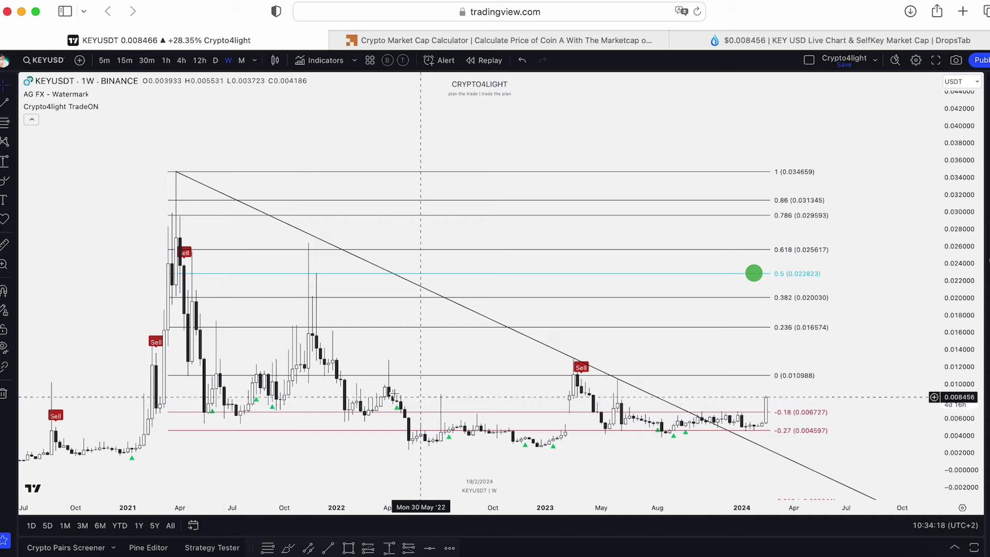
scroll(490, 383, "up", 4)
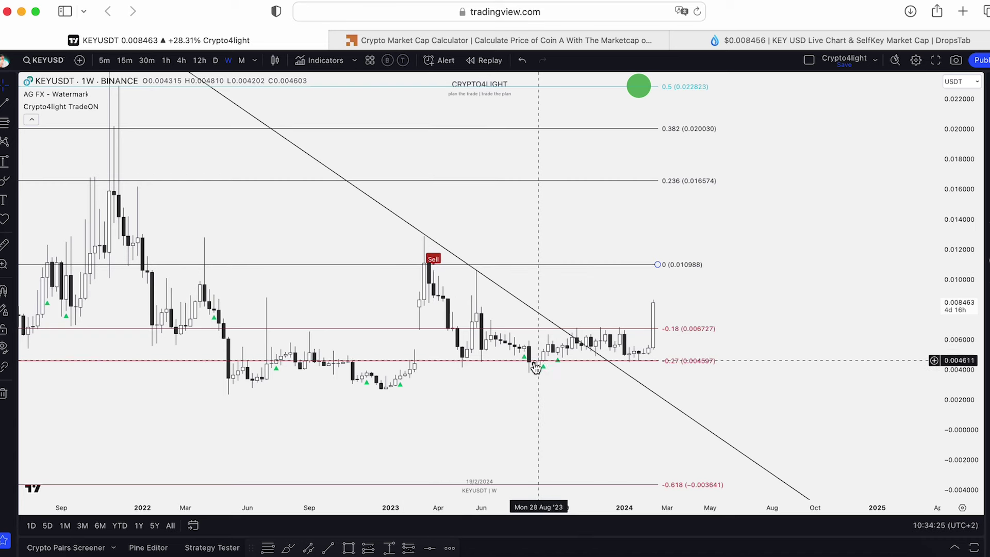
scroll(639, 361, "down", 3)
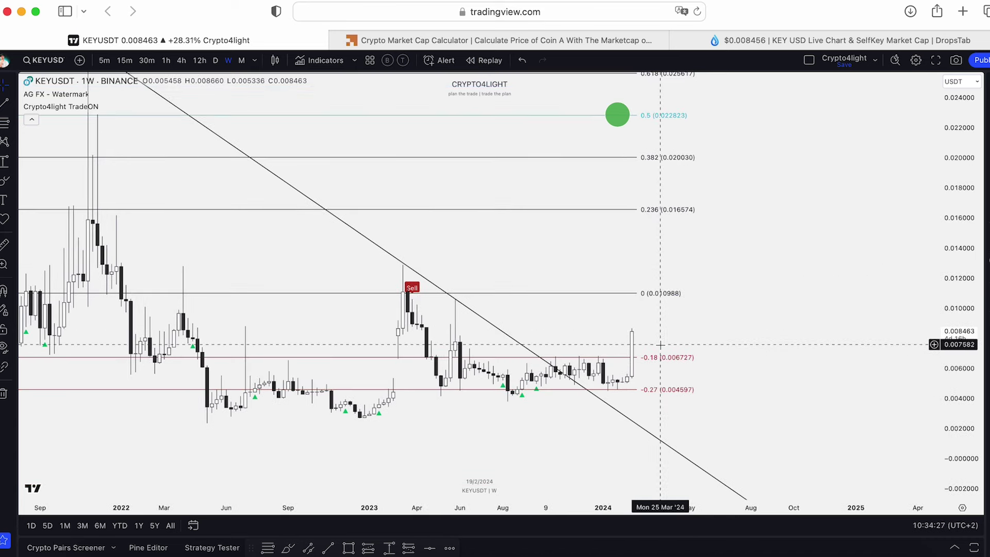
scroll(844, 296, "down", 4)
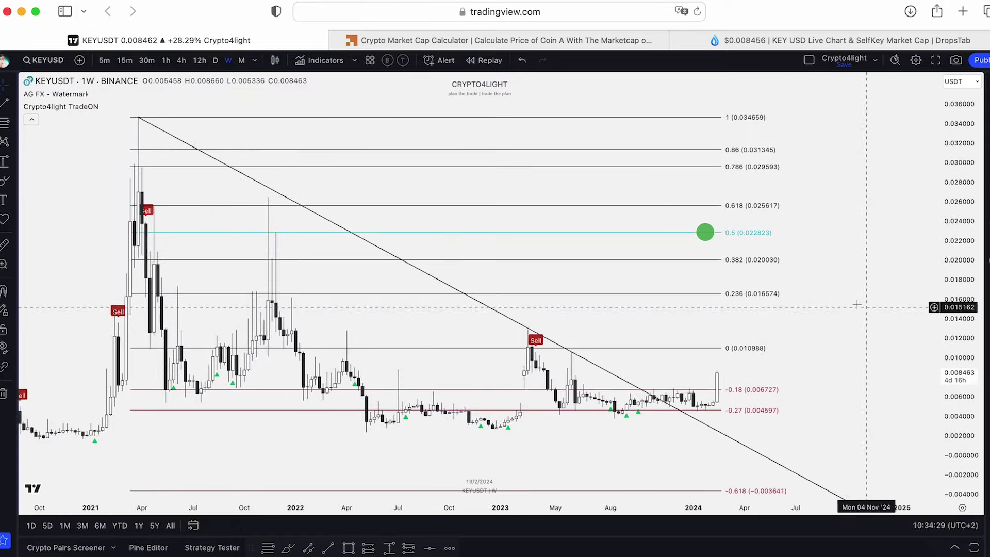
scroll(803, 286, "down", 3)
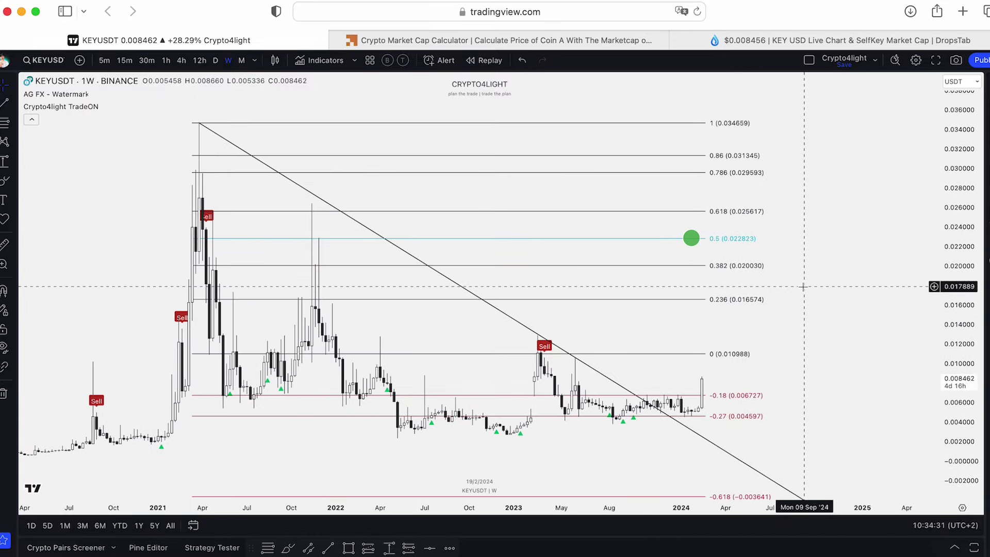
- Measure the price range from the current price up to the 0.5 Fibonacci level and remove the Crypto4light TradeON indicator
left_click(720, 240)
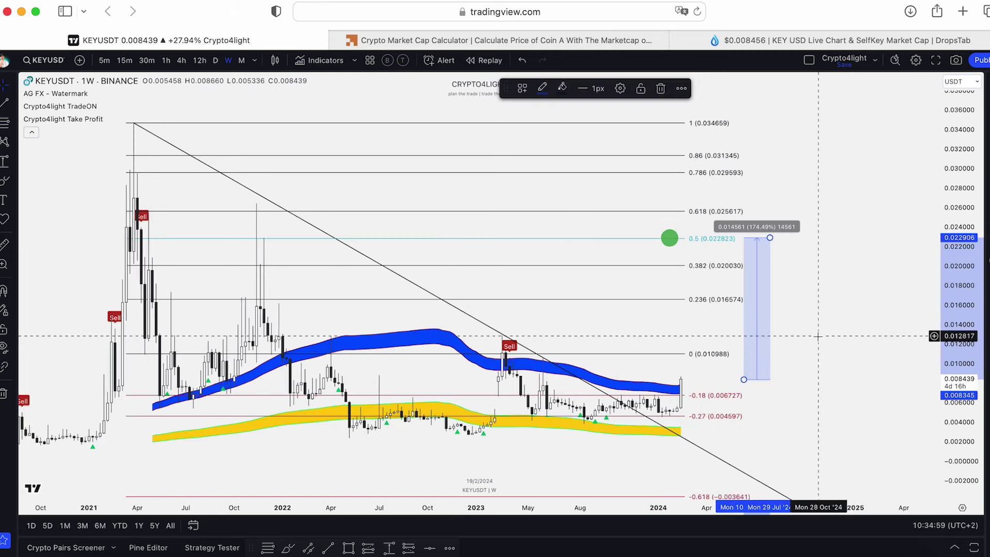
scroll(861, 303, "up", 2)
scroll(851, 342, "up", 3)
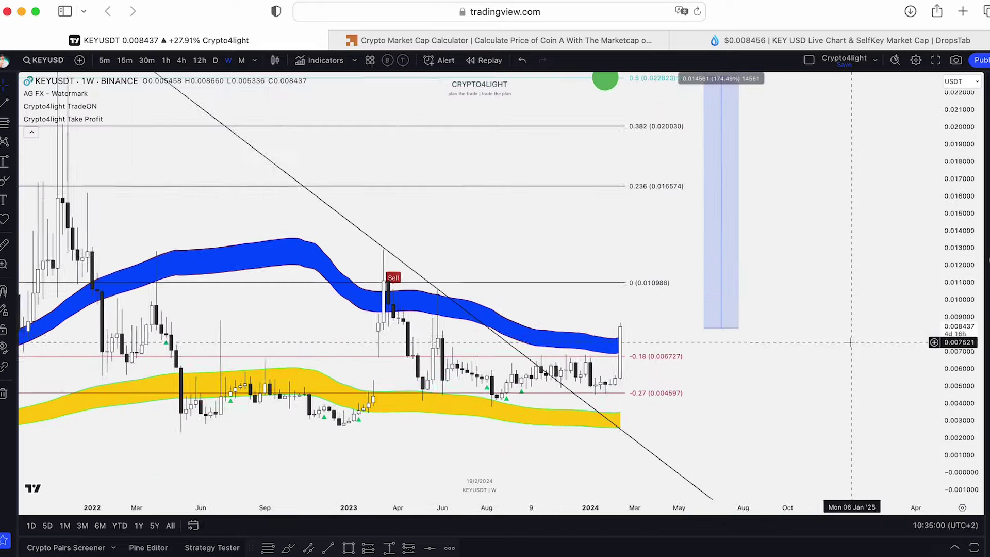
left_click_drag(851, 342, 890, 277)
scroll(851, 320, "up", 2)
scroll(852, 310, "left", 2)
mouse_move(77, 111)
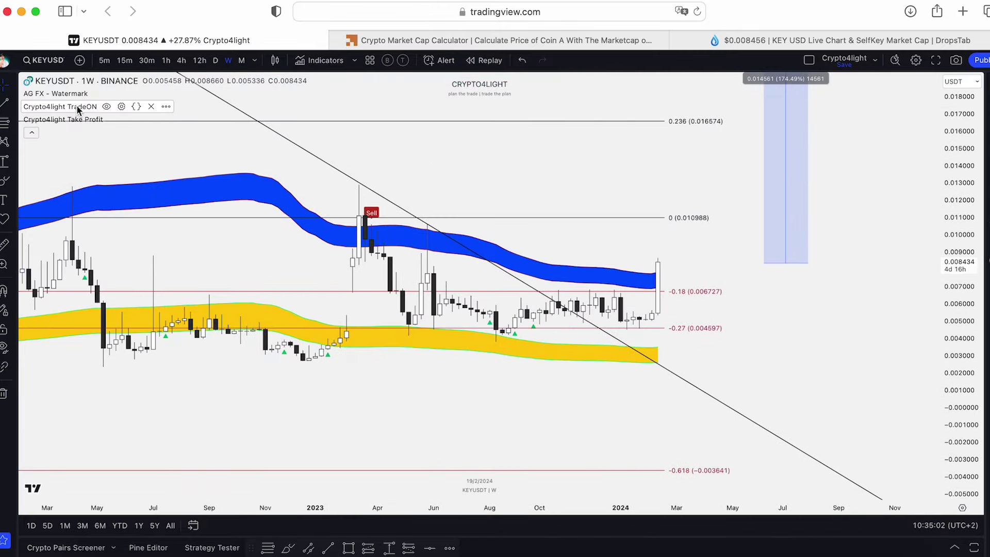
left_click(150, 106)
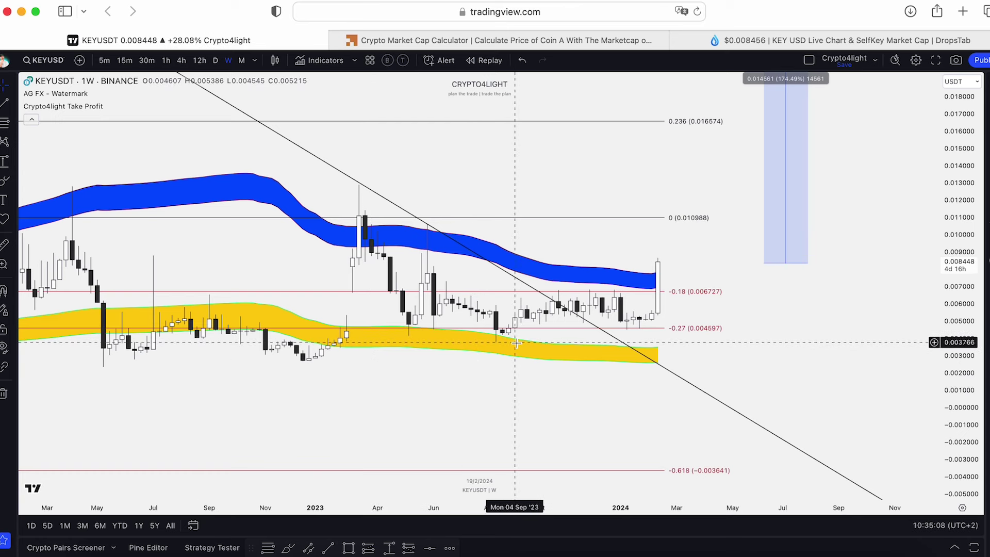
- Measure the rise from the August 2023 low at the yellow Take Profit band to the current price and delete the measurement
scroll(714, 289, "up", 2)
left_click_drag(970, 349, 788, 339)
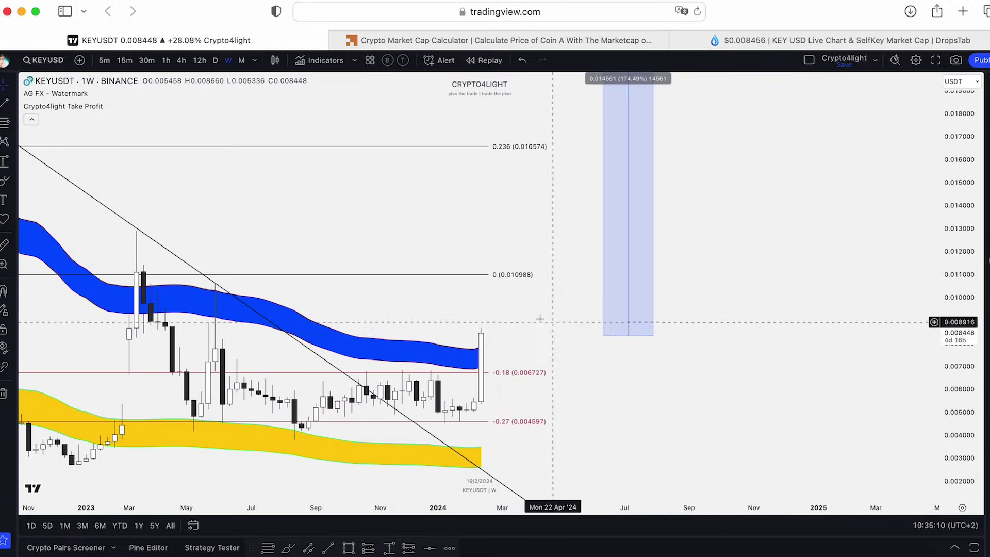
left_click_drag(533, 349, 583, 277)
scroll(484, 324, "down", 2)
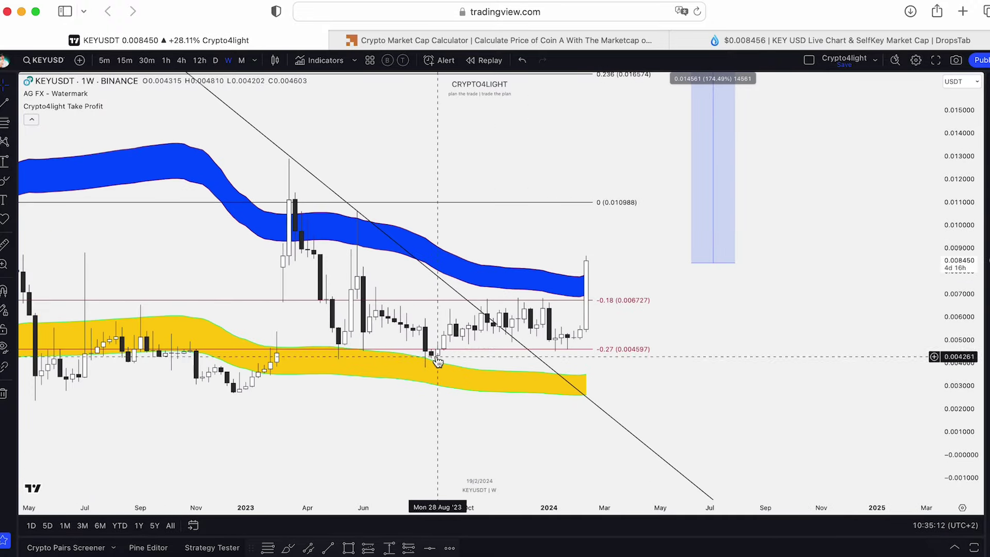
left_click(388, 548)
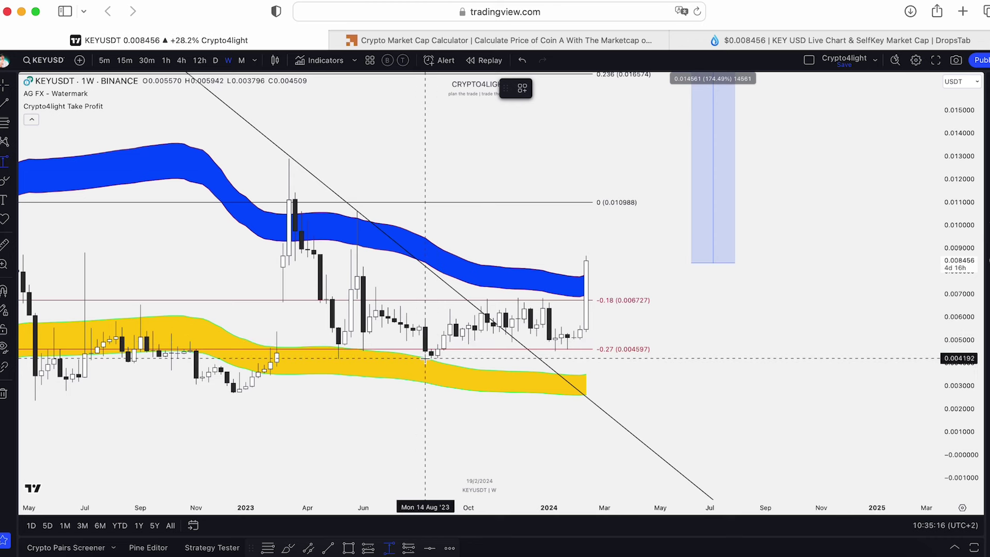
left_click(425, 358)
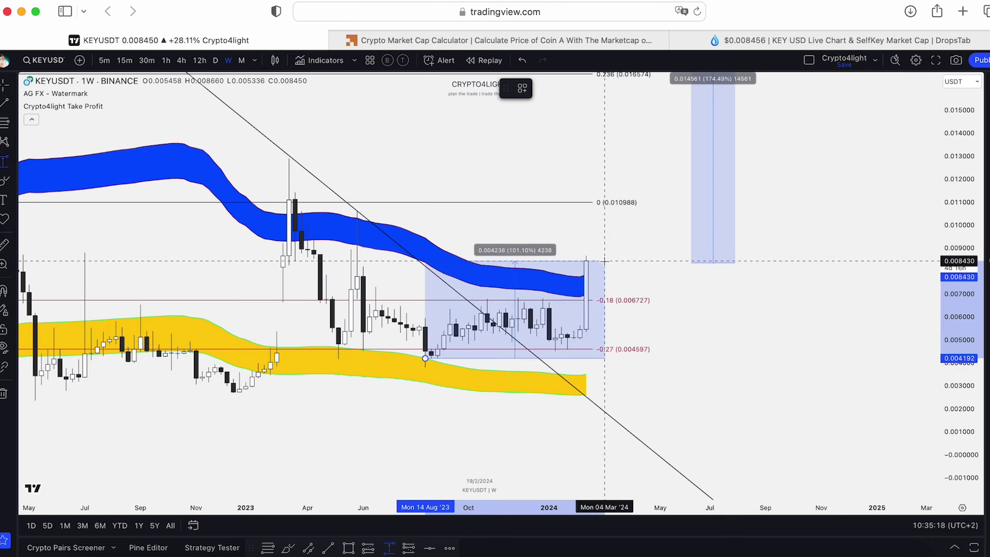
left_click(605, 261)
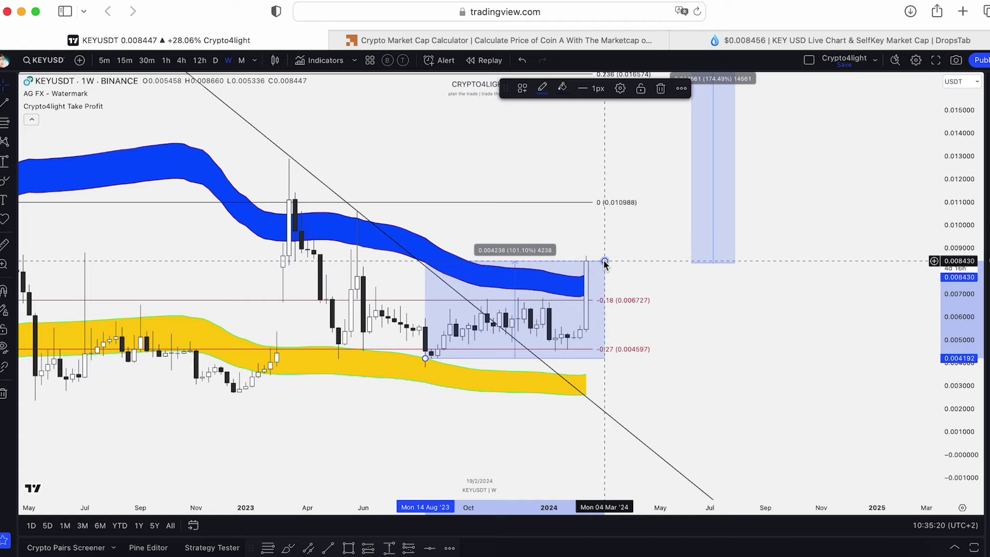
key("BackSpace")
scroll(605, 261, "down", 3)
left_click_drag(882, 199, 837, 235)
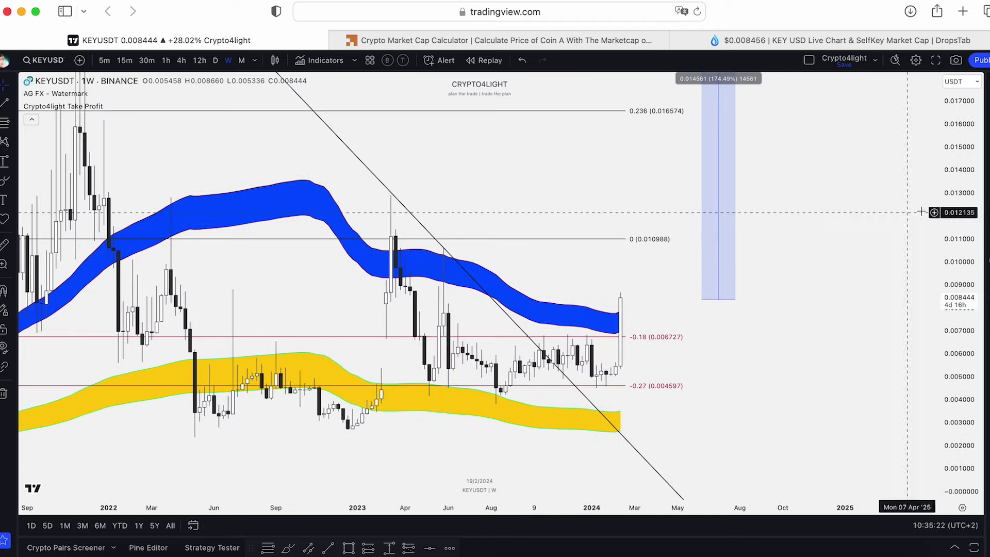
scroll(921, 212, "down", 5)
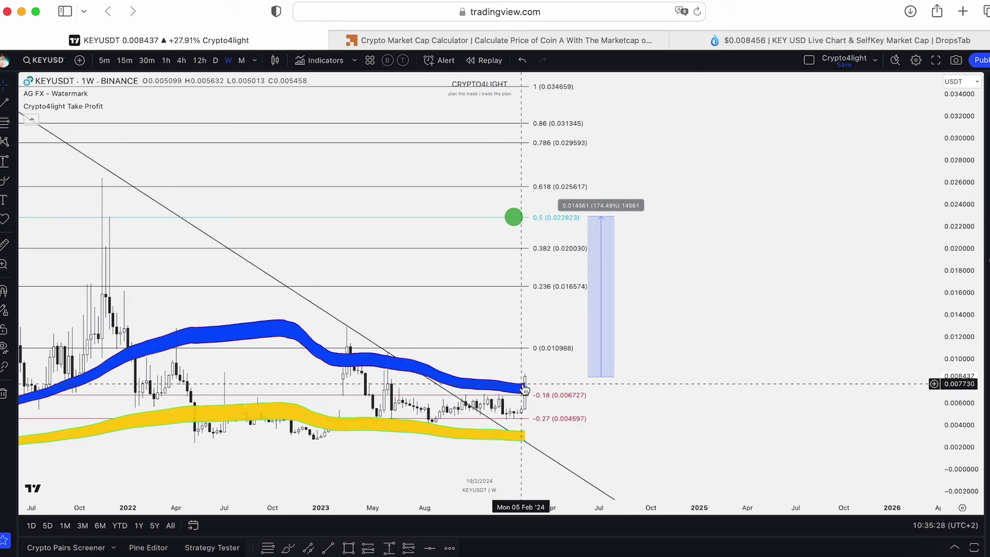
- Switch the chart to the daily timeframe and examine the blue and yellow Take Profit bands around the recent price action
left_click(216, 60)
scroll(677, 325, "down", 2)
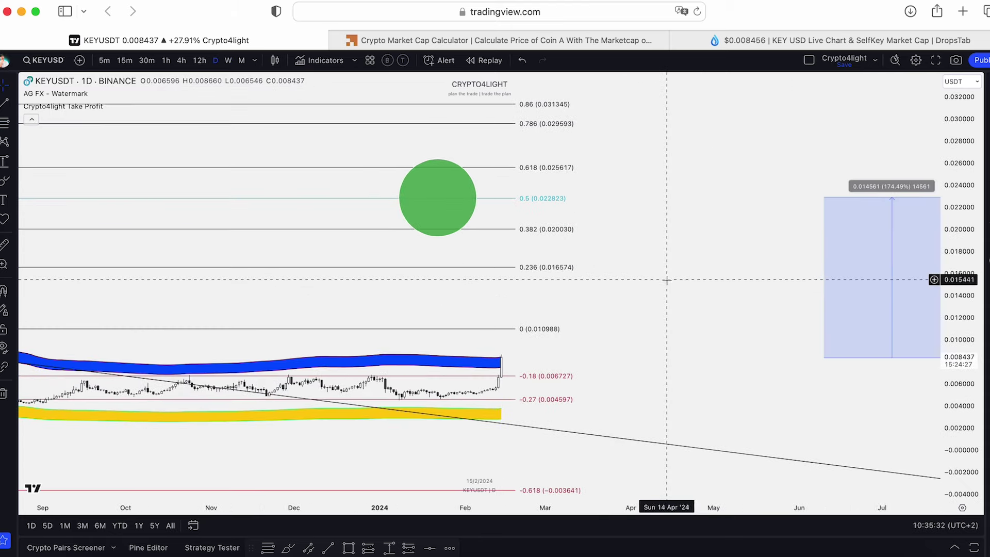
scroll(725, 320, "up", 3)
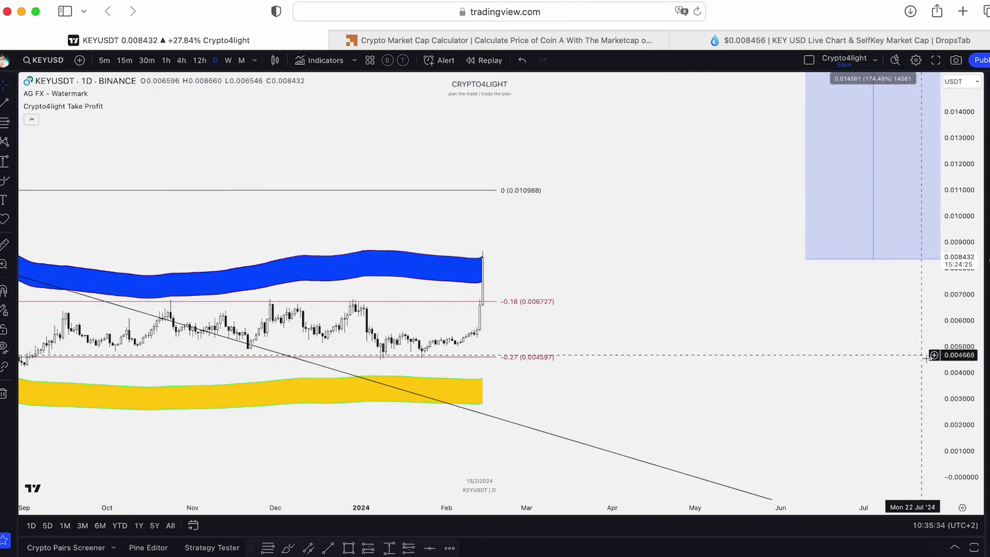
left_click_drag(957, 381, 957, 171)
scroll(689, 223, "down", 2)
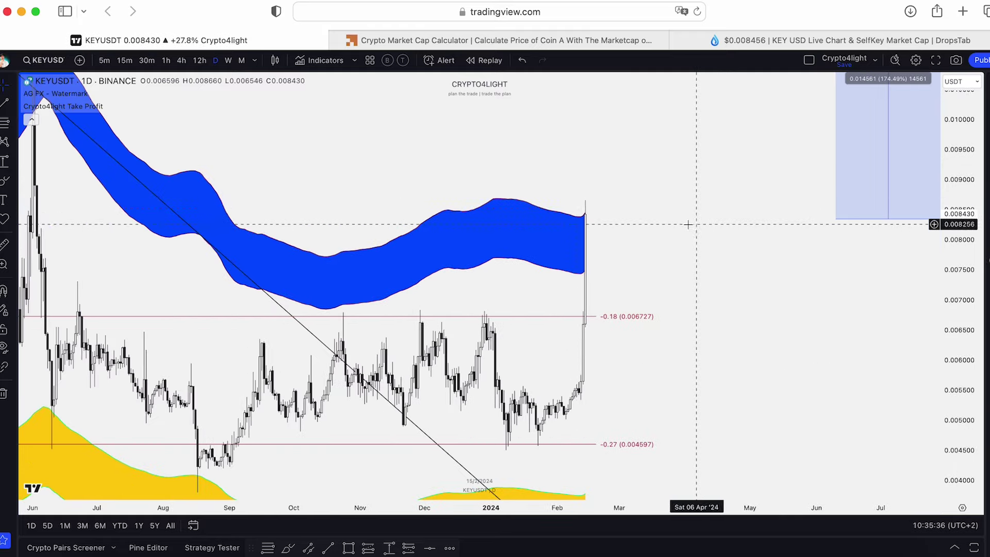
left_click_drag(579, 449, 533, 357)
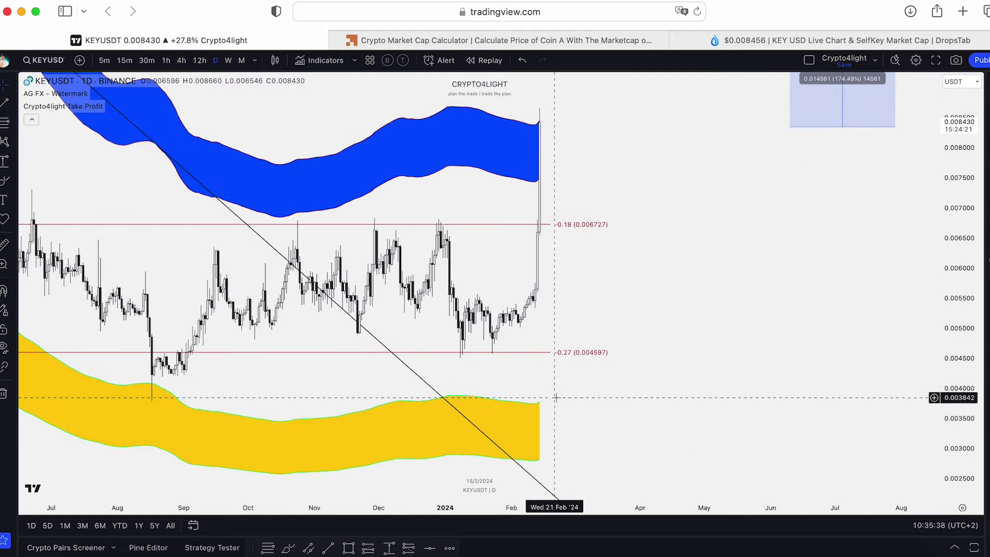
left_click_drag(952, 223, 949, 264)
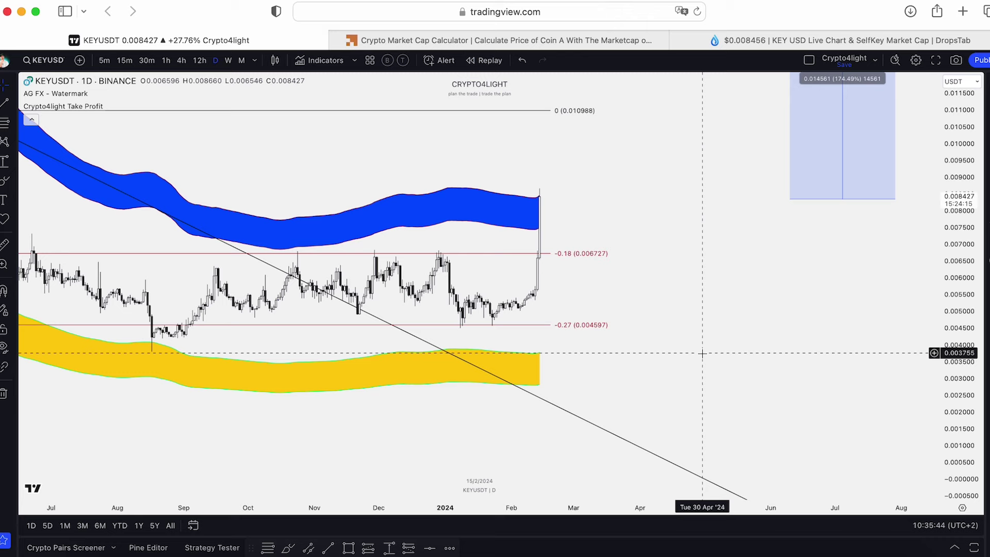
scroll(574, 346, "down", 1)
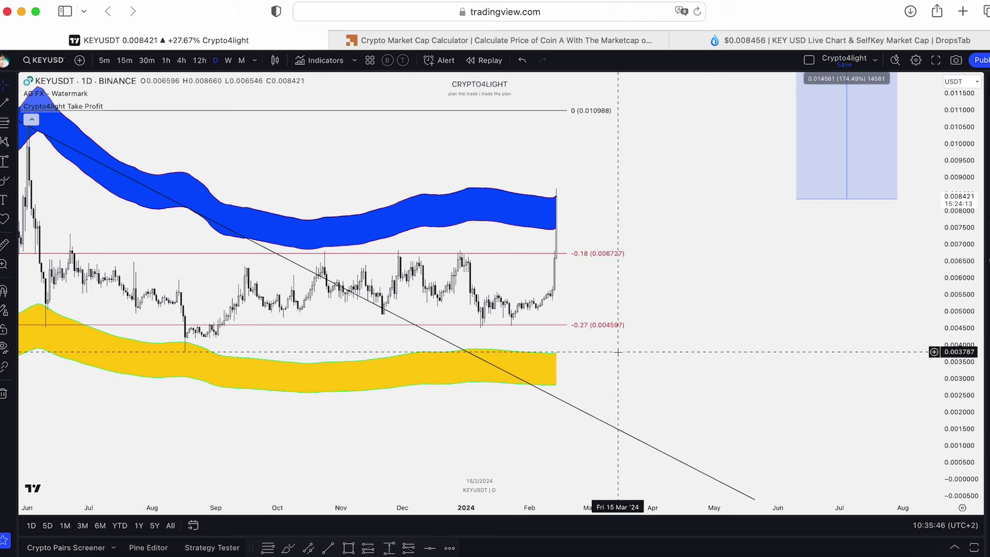
scroll(691, 330, "down", 4)
left_click_drag(700, 328, 528, 362)
left_click_drag(962, 198, 962, 381)
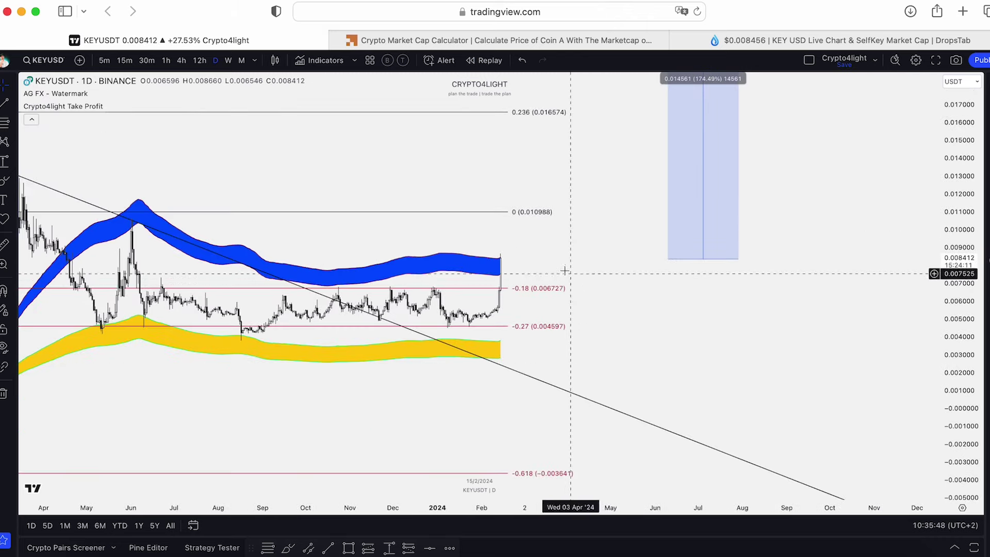
left_click_drag(599, 195, 633, 284)
scroll(634, 283, "down", 1)
- Check SelfKey's market cap on DropsTab and return to the daily KEYUSDT chart in TradingView to view the upper Fibonacci targets
left_click(728, 32)
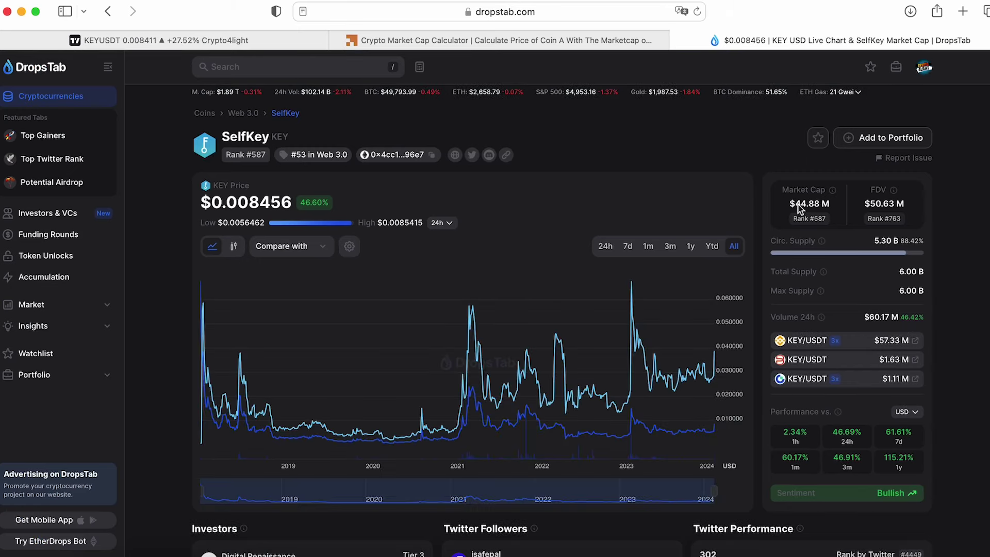
left_click(86, 33)
scroll(756, 230, "down", 2)
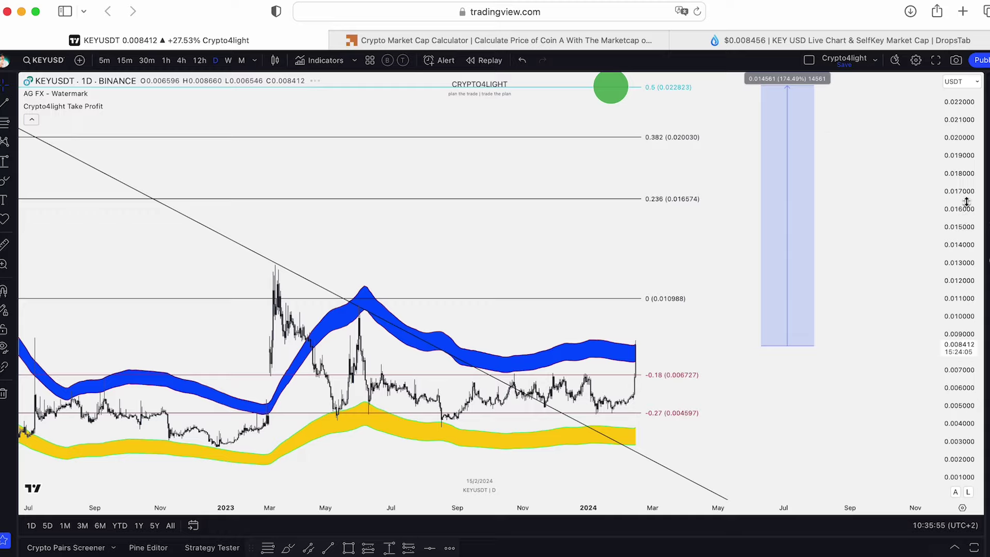
left_click_drag(697, 273, 589, 287)
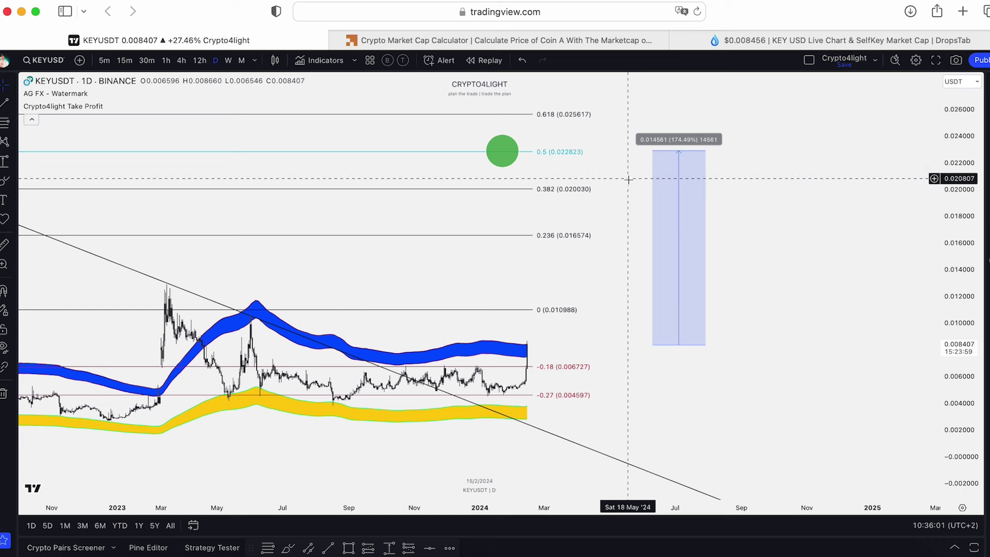
- Try Brush sketches of possible price paths from the current price and an outline around the 2023–2024 trading range, undoing each one
left_click(289, 548)
left_click_drag(523, 350, 655, 376)
left_click(522, 60)
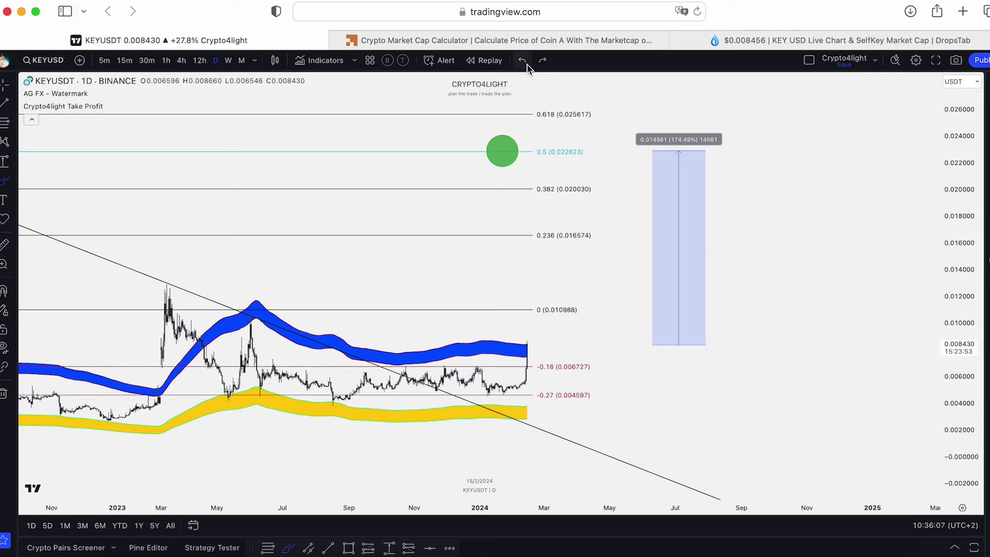
mouse_move(525, 346)
left_mouse_down()
mouse_move(582, 297)
mouse_move(658, 148)
left_mouse_up()
left_click(525, 61)
mouse_move(601, 374)
left_mouse_down()
mouse_move(219, 372)
mouse_move(511, 395)
left_mouse_up()
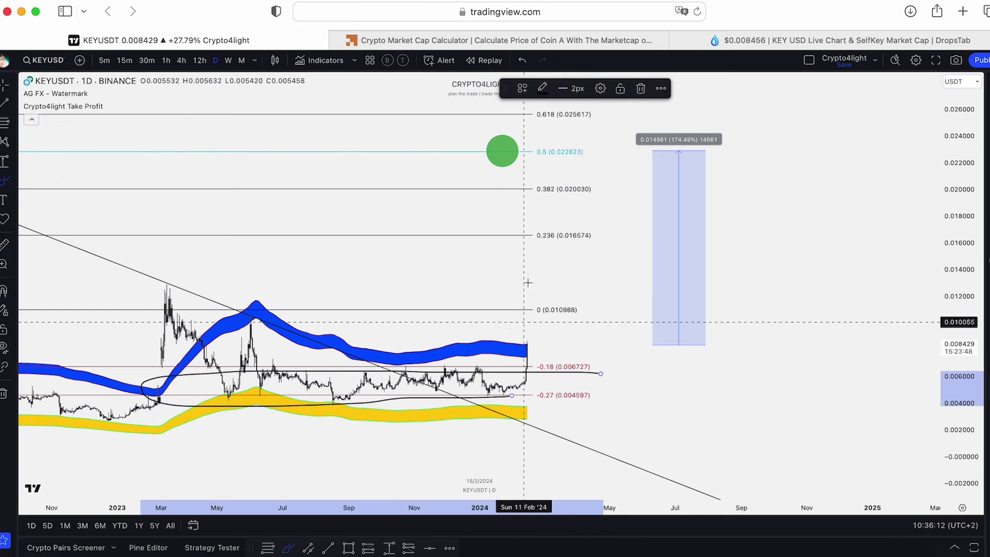
left_click(522, 59)
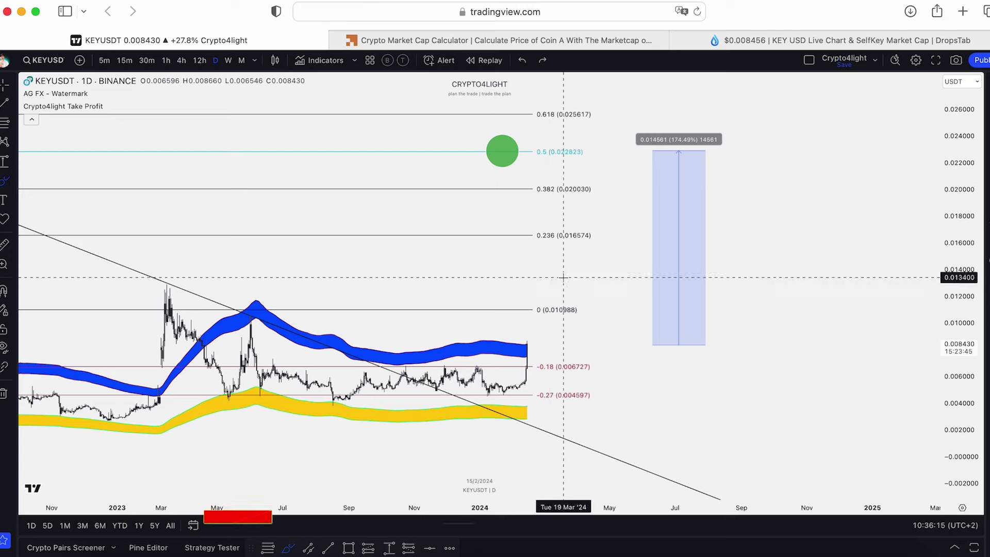
scroll(687, 199, "down", 2)
scroll(480, 201, "down", 3)
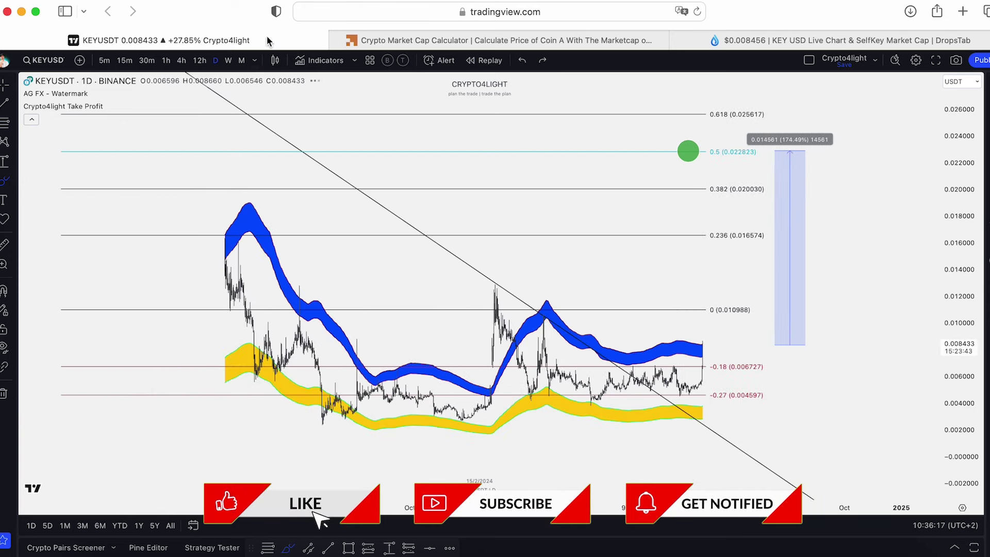